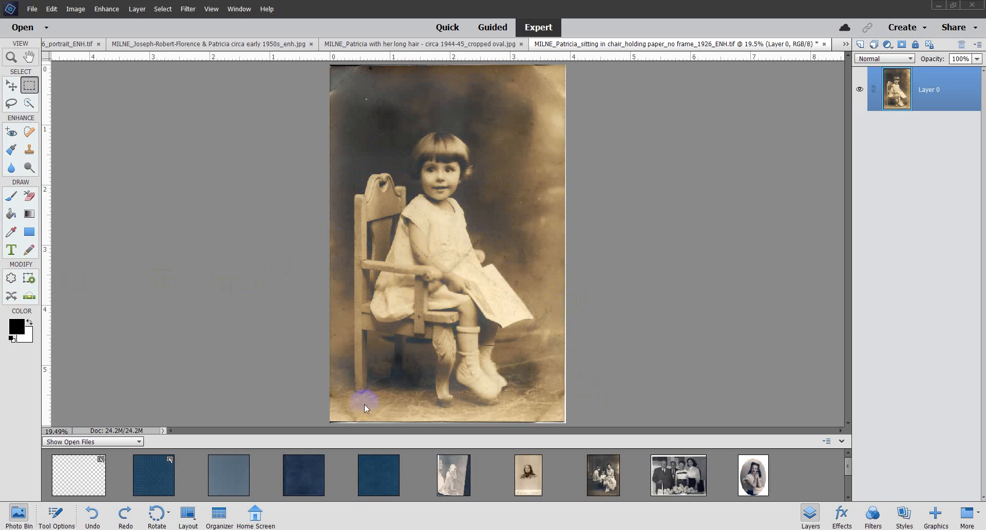
Place the JSD_LifeLens_PlainPaper_8 paper in the blank Untitled-1 document and stretch its width to about 129% to cover the canvas
{"action": "left_click", "coordinate": [87, 477]}
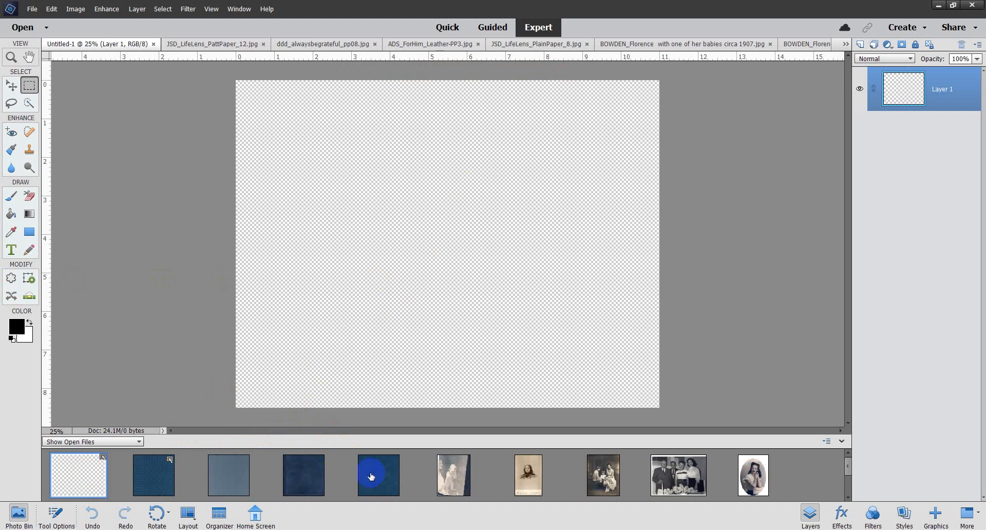
{"action": "left_click_drag", "start_coordinate": [371, 477], "coordinate": [353, 284]}
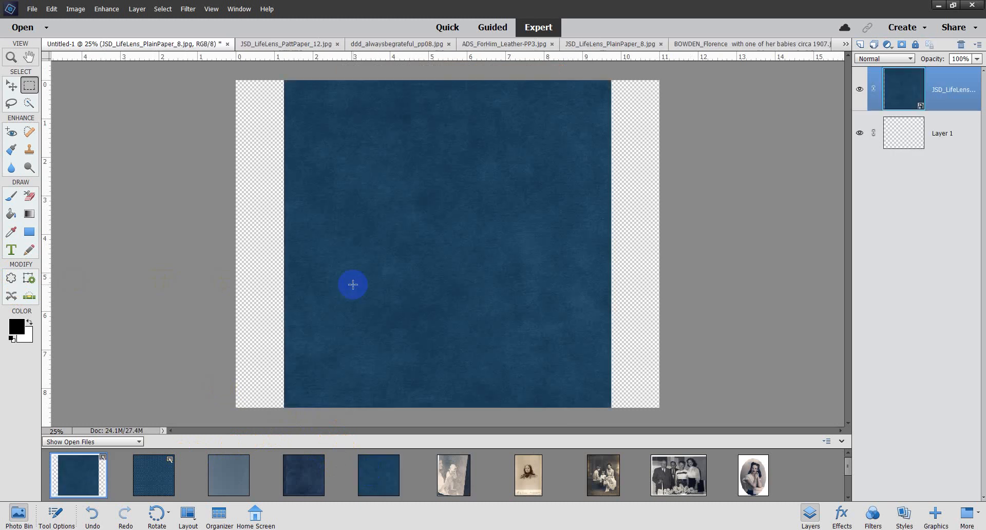
{"action": "left_click", "coordinate": [11, 85]}
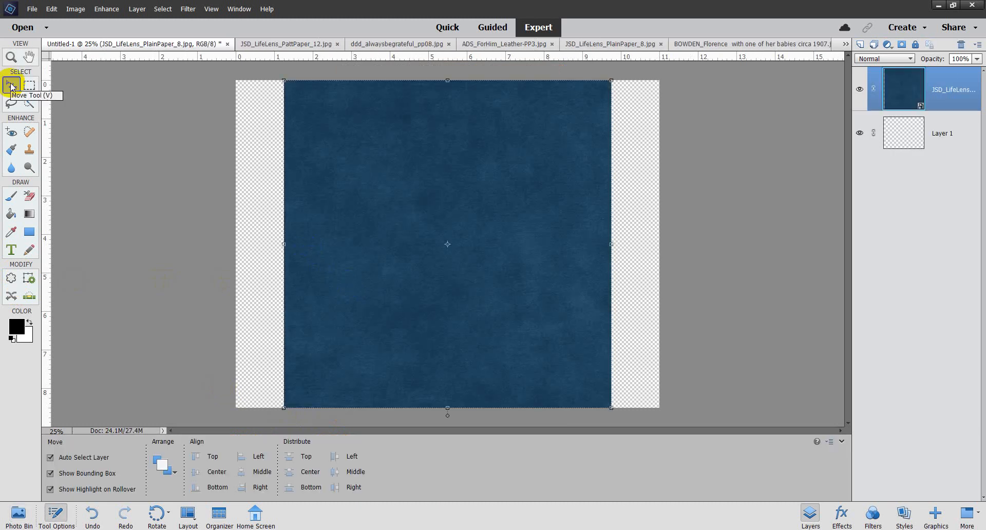
{"action": "left_click_drag", "start_coordinate": [284, 244], "coordinate": [236, 241]}
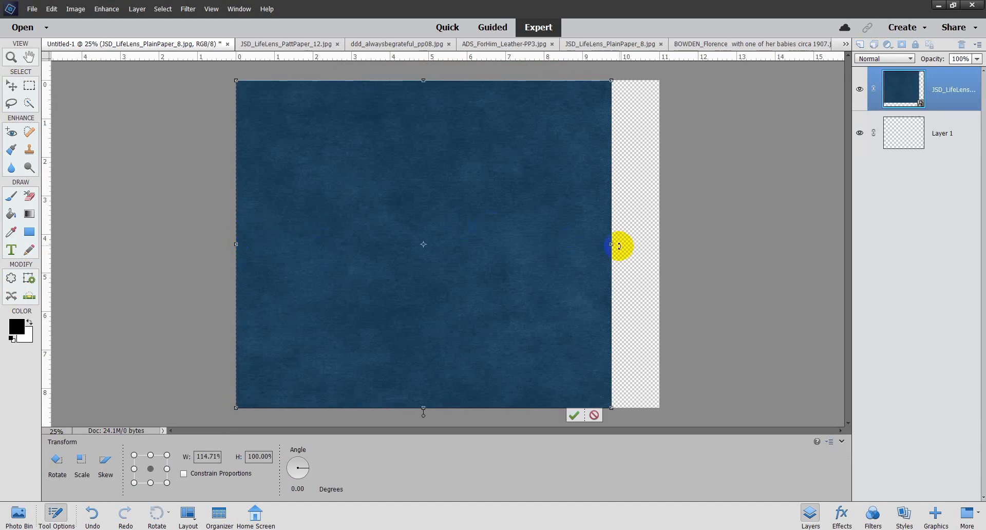
{"action": "left_click_drag", "start_coordinate": [611, 245], "coordinate": [659, 243]}
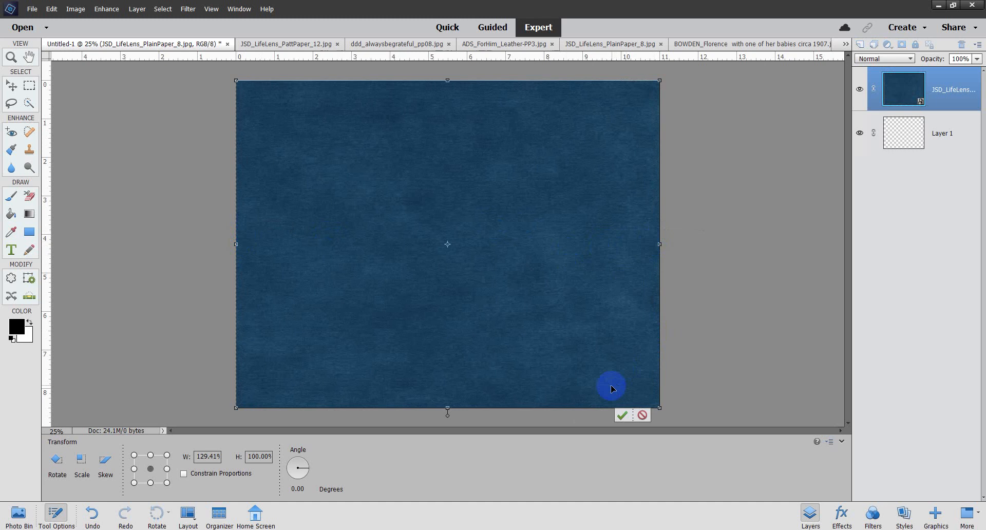
{"action": "left_click", "coordinate": [623, 415]}
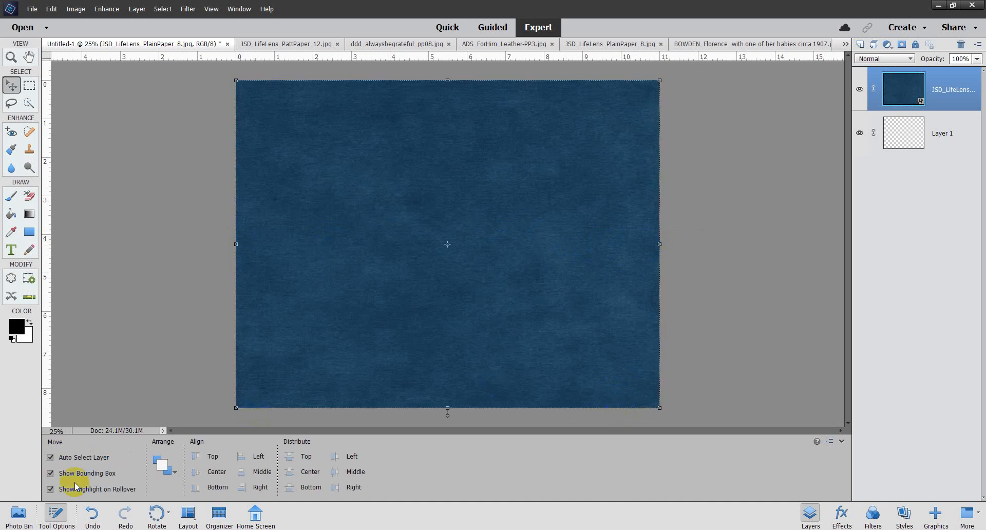
Place the sepia headshot of the young girl on top of the blue paper background
{"action": "left_click", "coordinate": [18, 513]}
{"action": "left_click", "coordinate": [451, 475]}
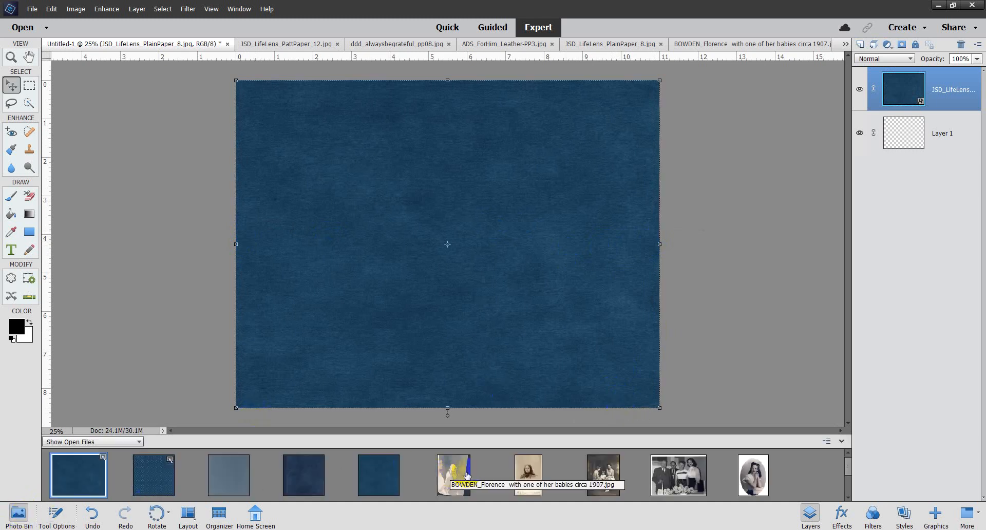
{"action": "mouse_move", "coordinate": [527, 475]}
{"action": "left_mouse_down"}
{"action": "mouse_move", "coordinate": [448, 255]}
{"action": "mouse_move", "coordinate": [442, 265]}
{"action": "left_mouse_up"}
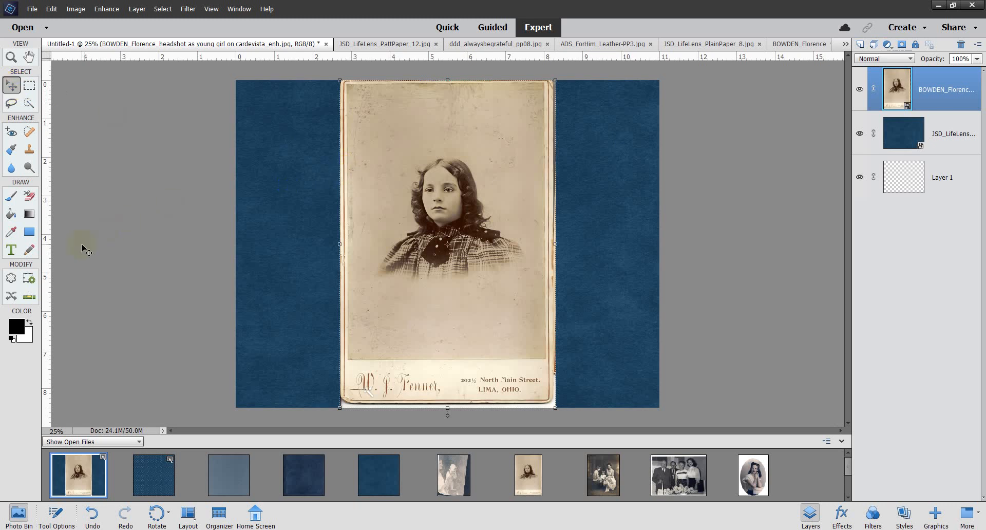
Activate the Cookie Cutter tool with the headshot layer selected, switching briefly to the Crop tool to compare
{"action": "left_click", "coordinate": [12, 280]}
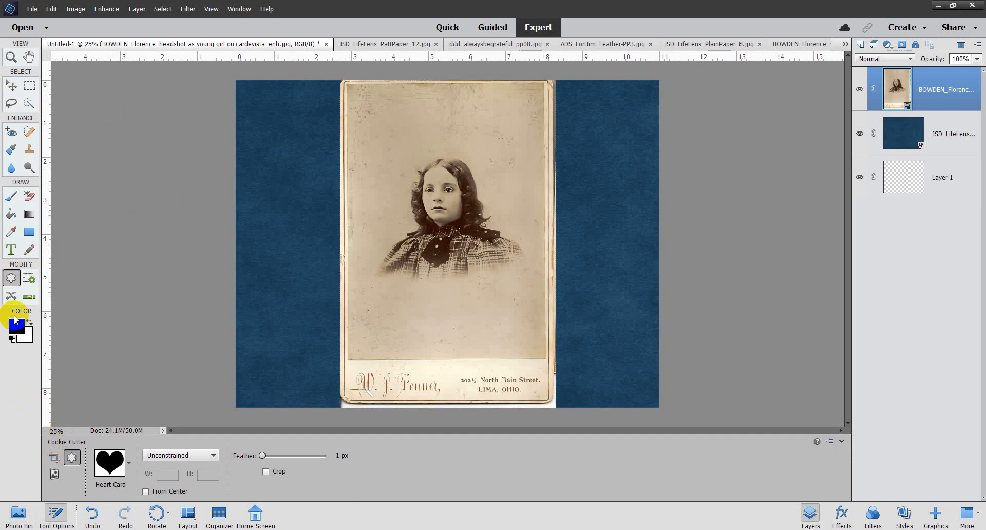
{"action": "left_click", "coordinate": [55, 457]}
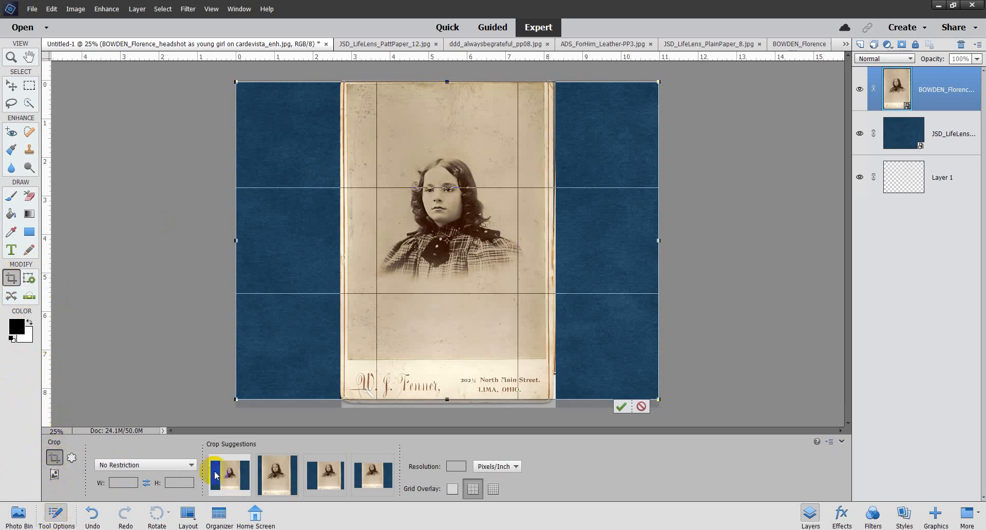
{"action": "left_click", "coordinate": [73, 458]}
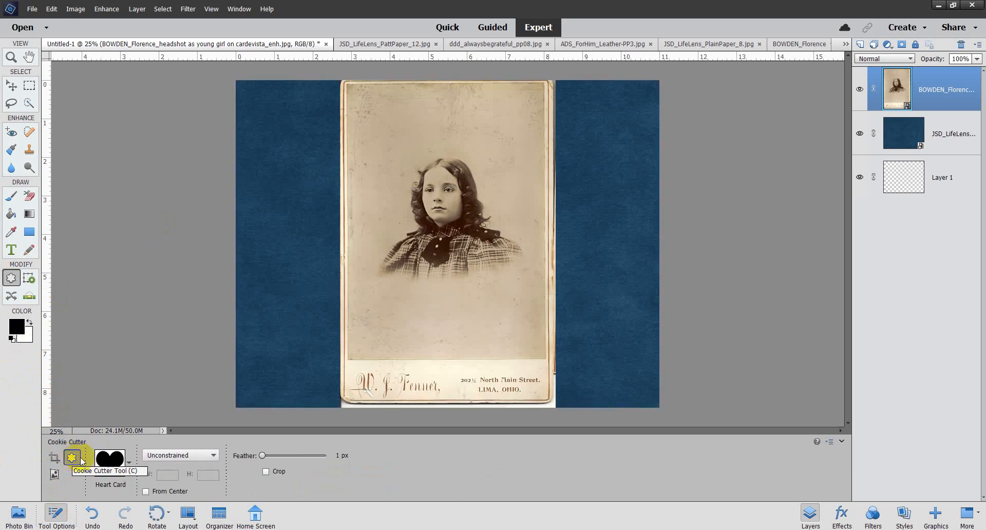
Browse the Cookie Cutter's Default, Animals and Flowers shape collections
{"action": "left_click", "coordinate": [128, 462]}
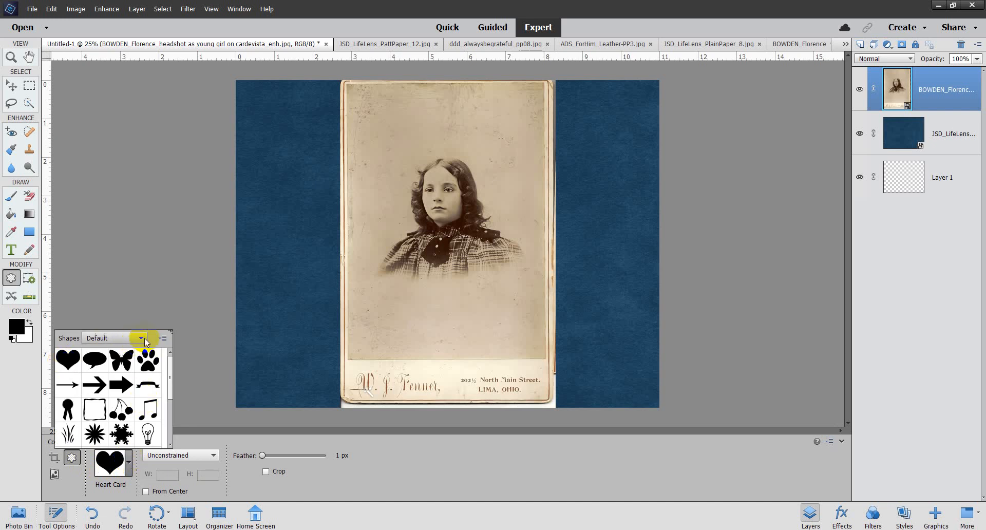
{"action": "scroll", "coordinate": [149, 400], "scroll_direction": "down", "scroll_amount": 3}
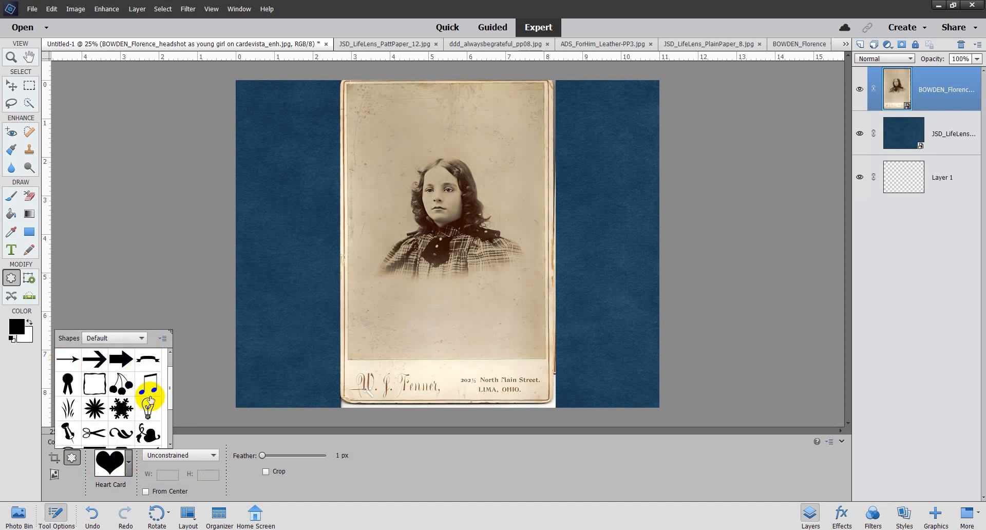
{"action": "scroll", "coordinate": [151, 399], "scroll_direction": "down", "scroll_amount": 2}
{"action": "scroll", "coordinate": [152, 396], "scroll_direction": "up", "scroll_amount": 4}
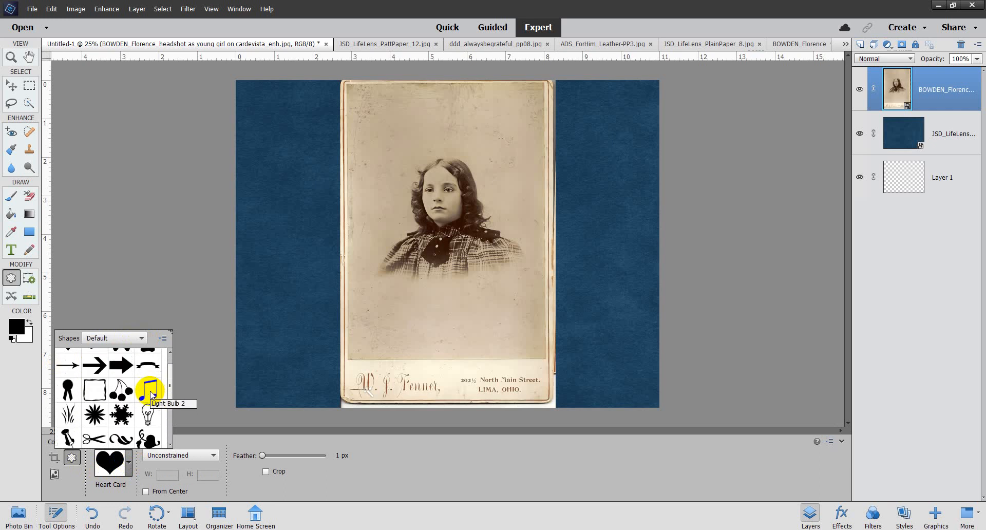
{"action": "left_click", "coordinate": [141, 339]}
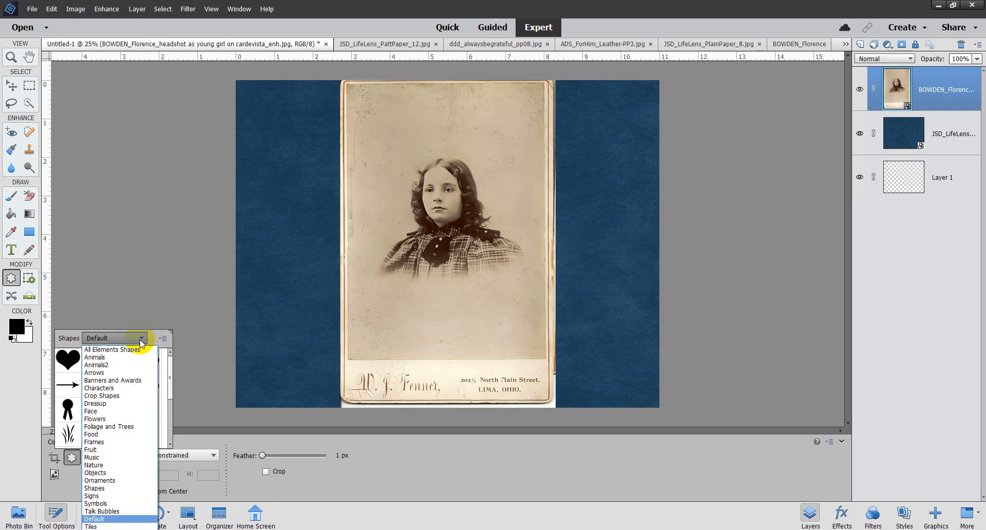
{"action": "left_click", "coordinate": [120, 359]}
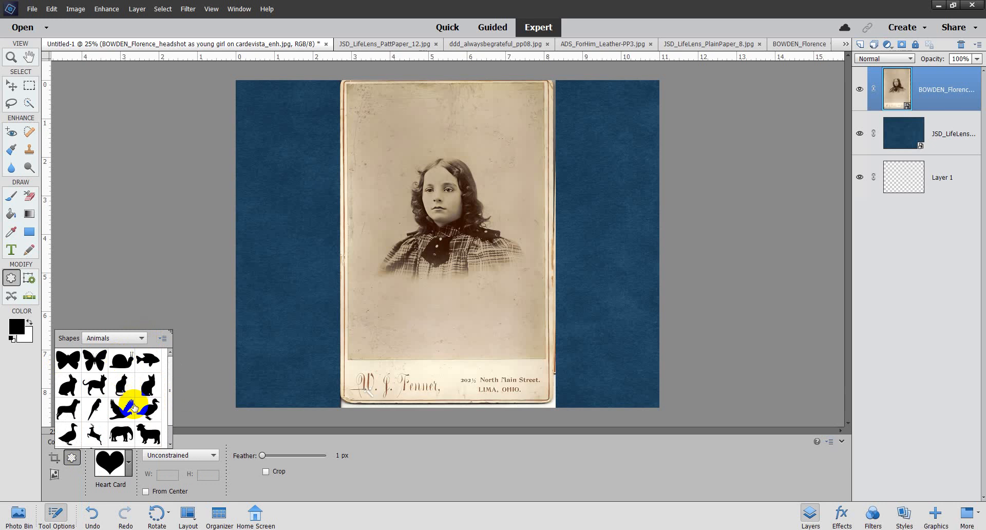
{"action": "scroll", "coordinate": [144, 404], "scroll_direction": "up", "scroll_amount": 5}
{"action": "left_click", "coordinate": [139, 338]}
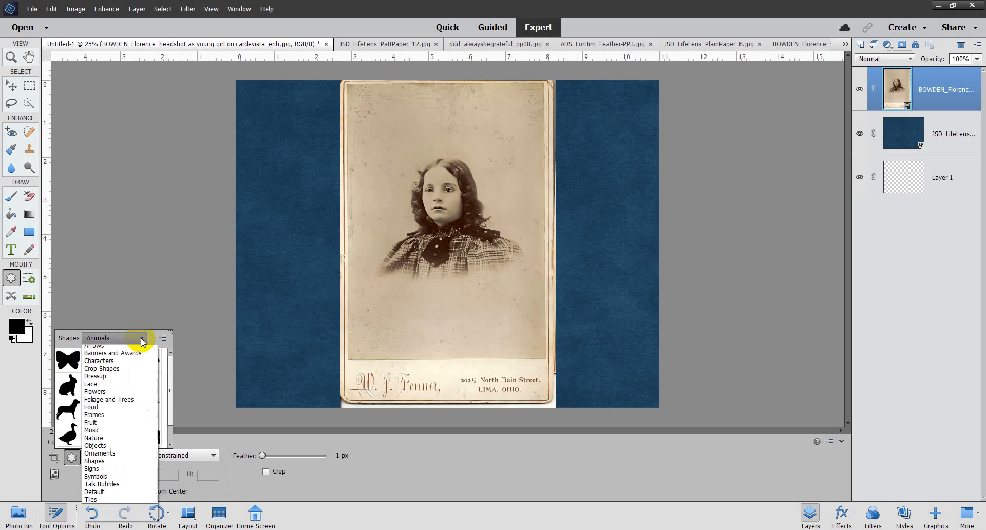
{"action": "left_click", "coordinate": [122, 419]}
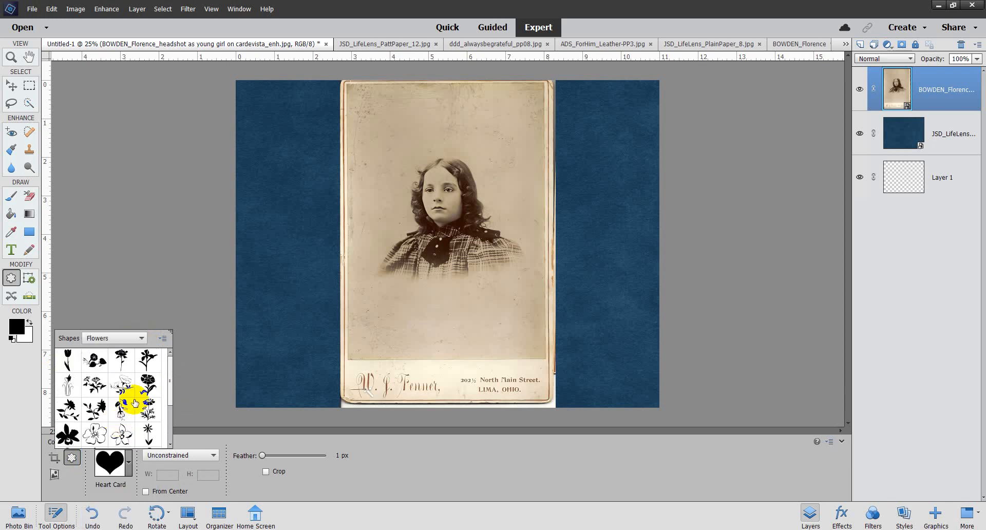
{"action": "scroll", "coordinate": [135, 402], "scroll_direction": "down", "scroll_amount": 2}
{"action": "scroll", "coordinate": [134, 403], "scroll_direction": "down", "scroll_amount": 4}
{"action": "scroll", "coordinate": [135, 402], "scroll_direction": "up", "scroll_amount": 6}
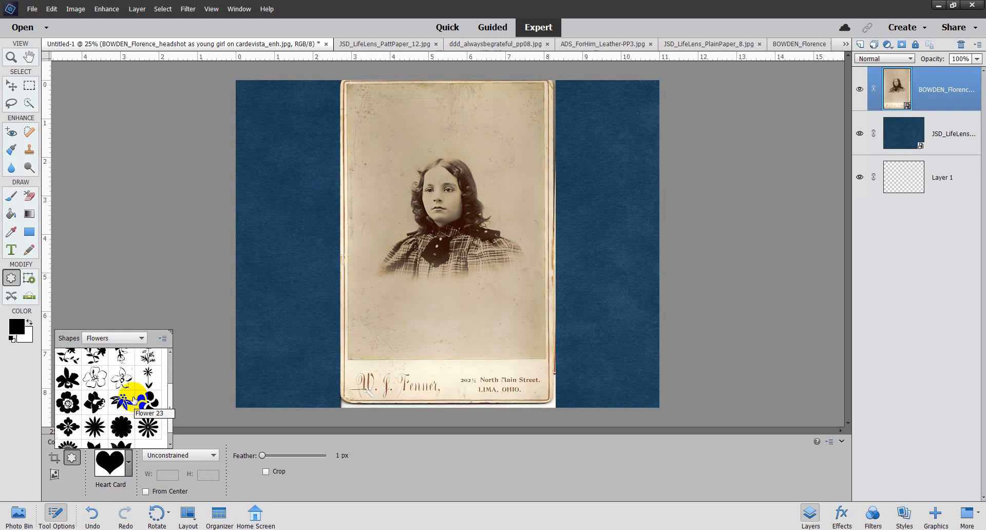
Choose the solid Oval from the Shapes collection as the Cookie Cutter shape, leaving its proportions Unconstrained
{"action": "left_click", "coordinate": [140, 339]}
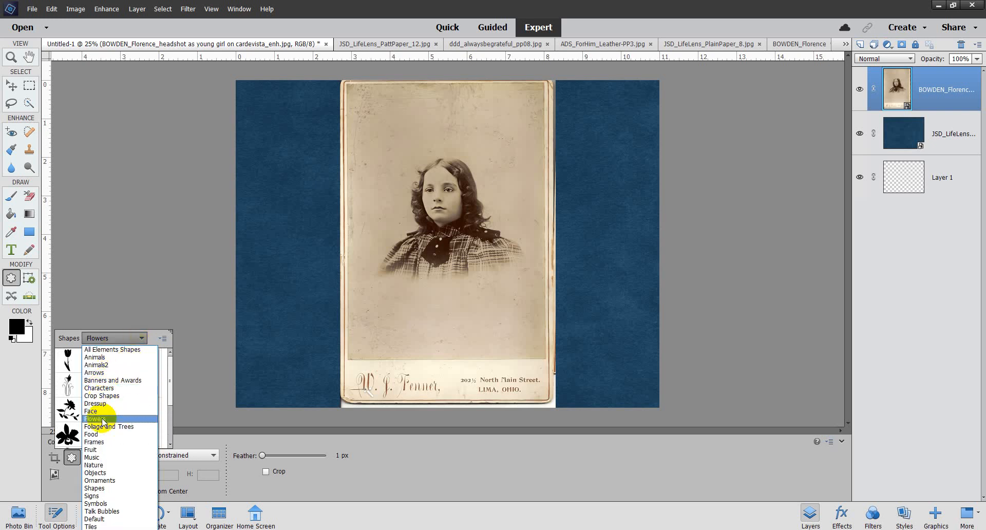
{"action": "left_click", "coordinate": [108, 488]}
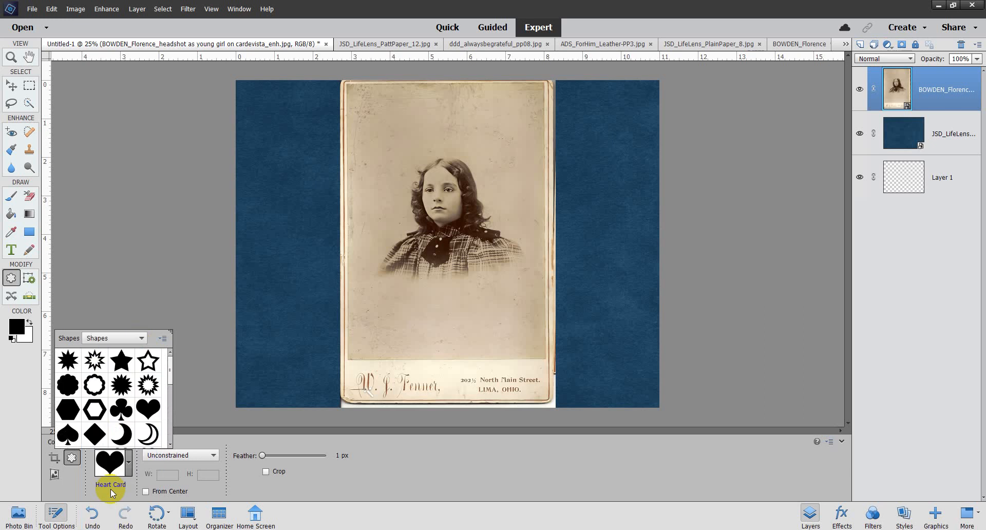
{"action": "scroll", "coordinate": [124, 393], "scroll_direction": "down", "scroll_amount": 3}
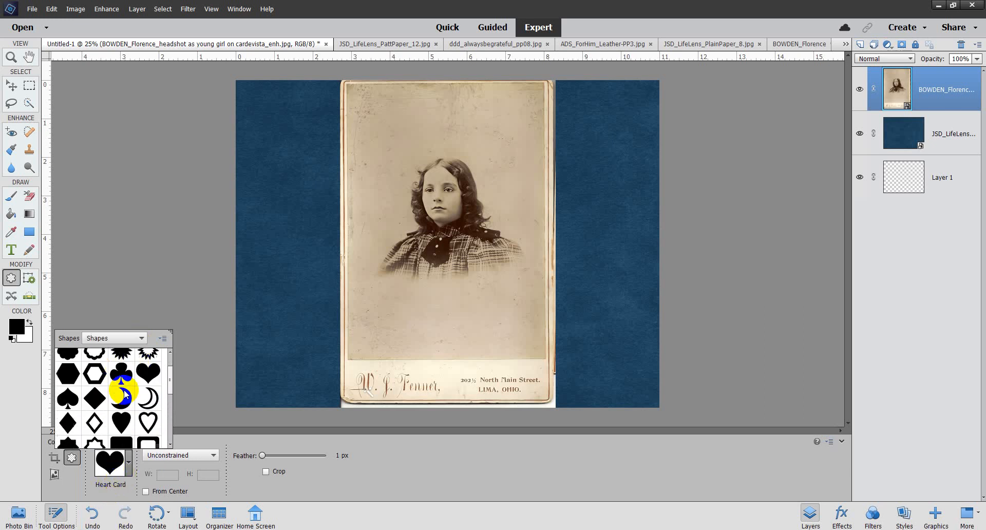
{"action": "scroll", "coordinate": [124, 393], "scroll_direction": "down", "scroll_amount": 10}
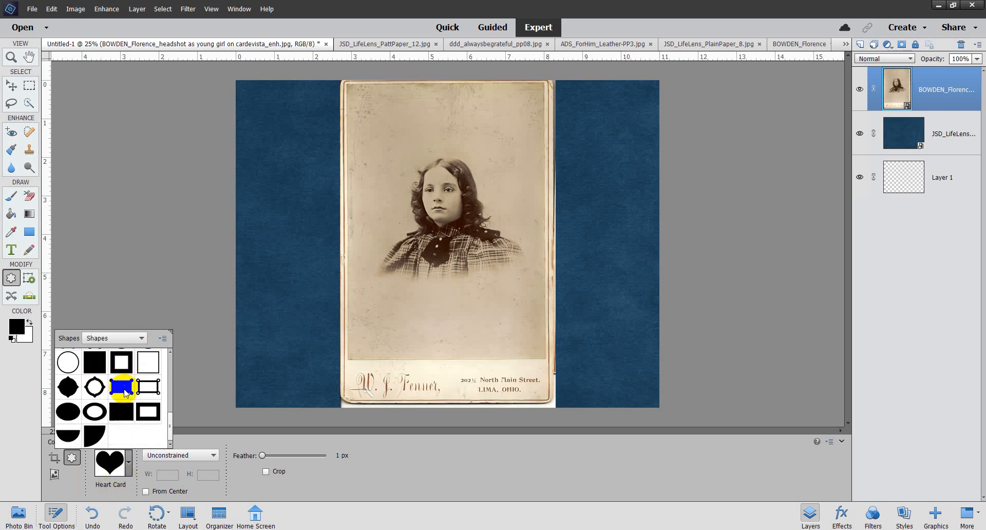
{"action": "left_click", "coordinate": [70, 415]}
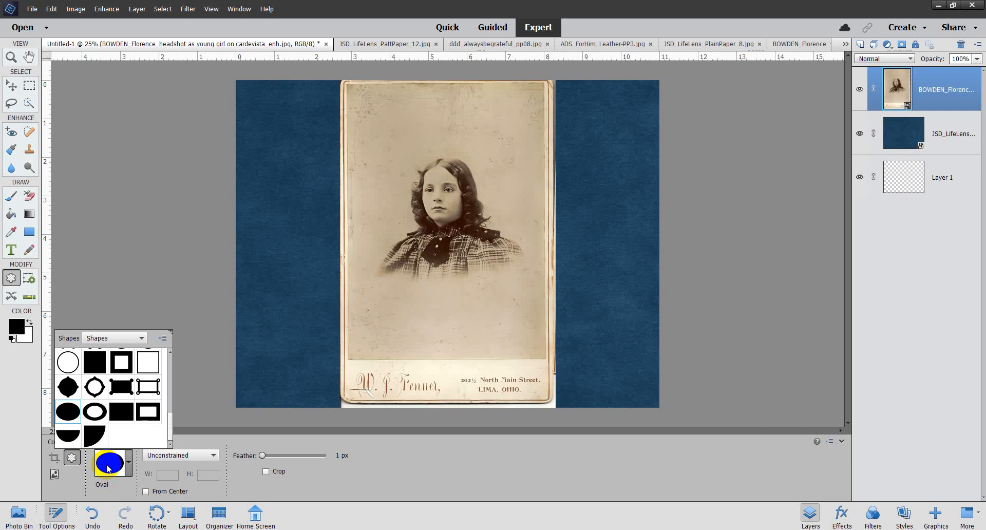
{"action": "left_click", "coordinate": [211, 456]}
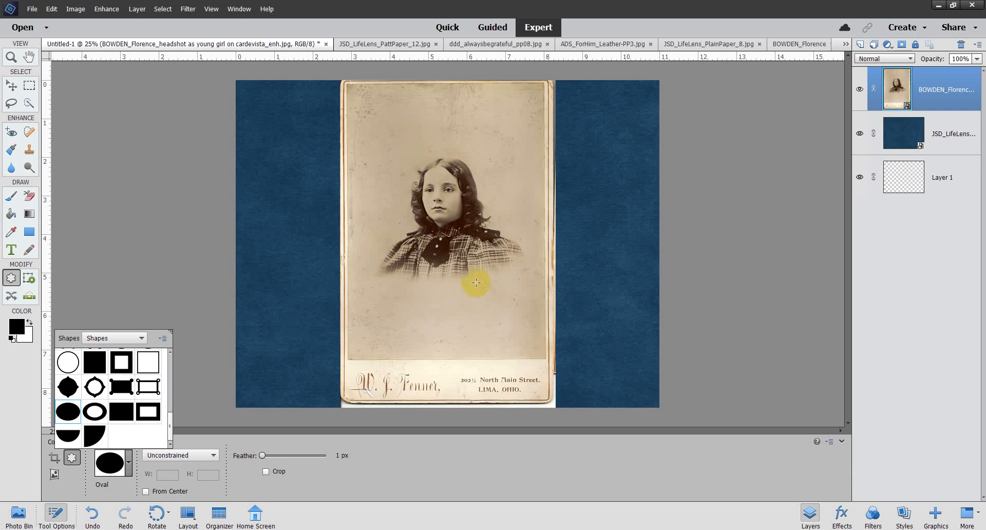
Simplify the headshot layer and draw an oval cutout about 2.8 inches wide and 4.7 inches tall over the photo
{"action": "left_click", "coordinate": [483, 308]}
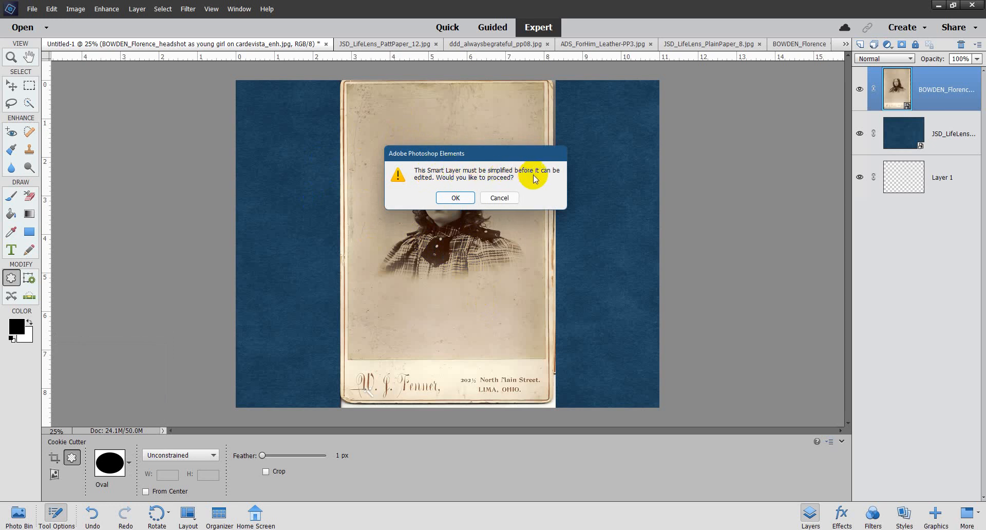
{"action": "left_click", "coordinate": [455, 198]}
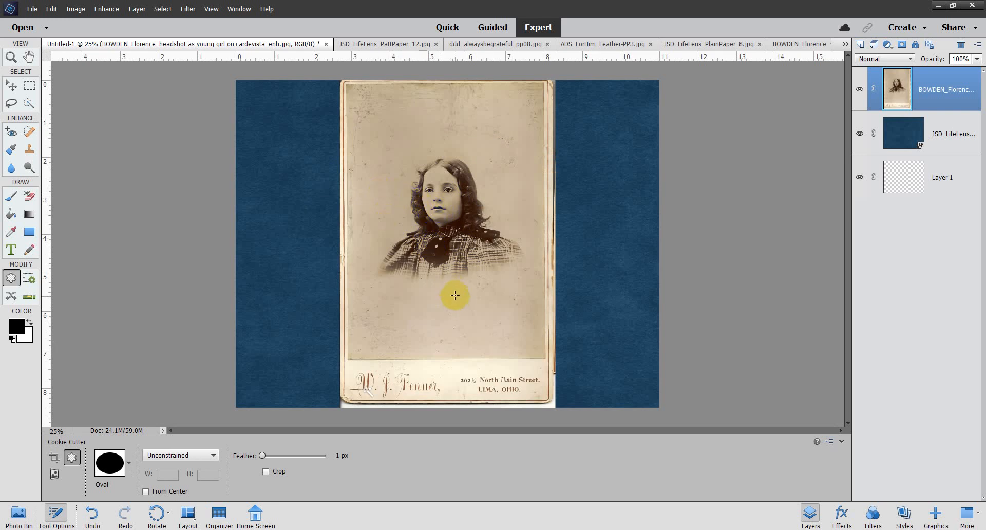
{"action": "left_click_drag", "start_coordinate": [453, 293], "coordinate": [346, 113]}
{"action": "left_click_drag", "start_coordinate": [347, 113], "coordinate": [346, 113]}
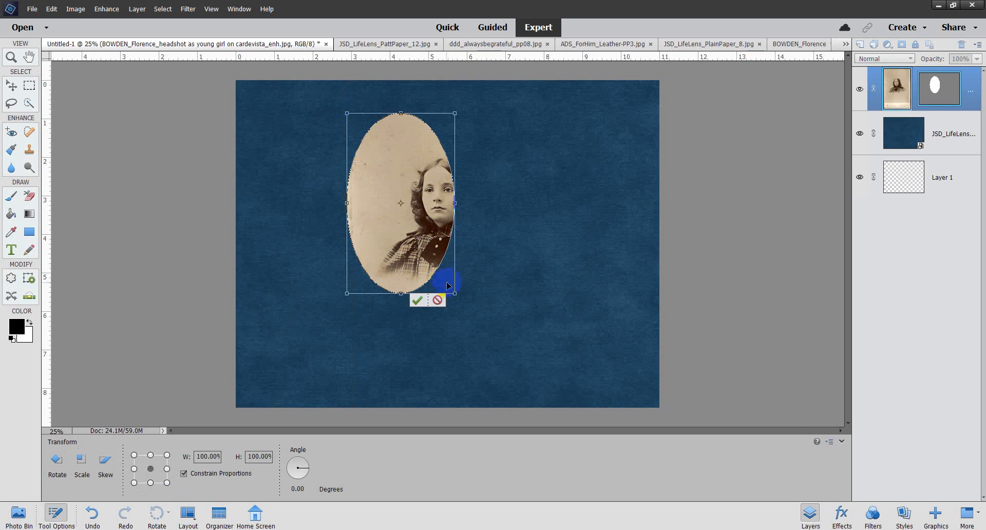
Scale the oval cutout to about 146% width and 119% height, center it around the girl's head and shoulders, and apply it
{"action": "left_click_drag", "start_coordinate": [455, 294], "coordinate": [501, 286]}
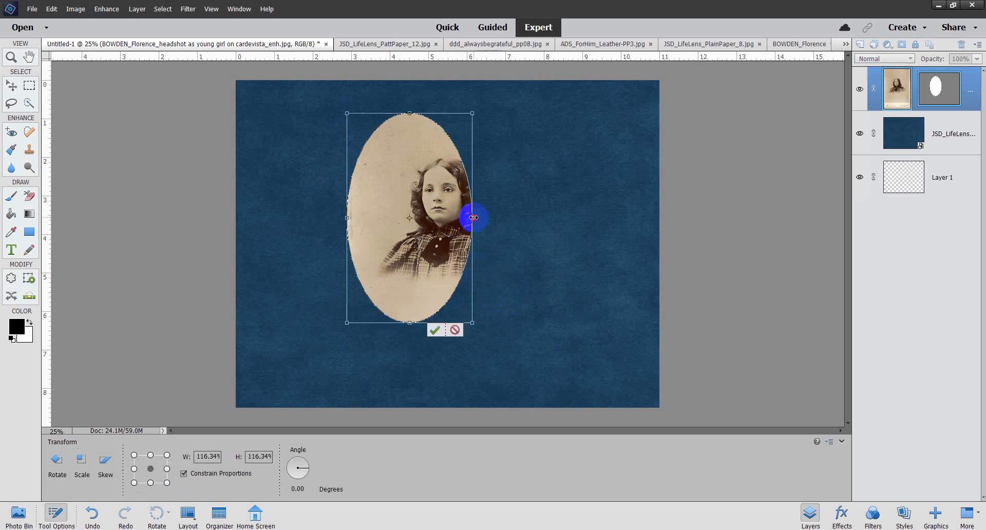
{"action": "left_click_drag", "start_coordinate": [474, 217], "coordinate": [506, 216]}
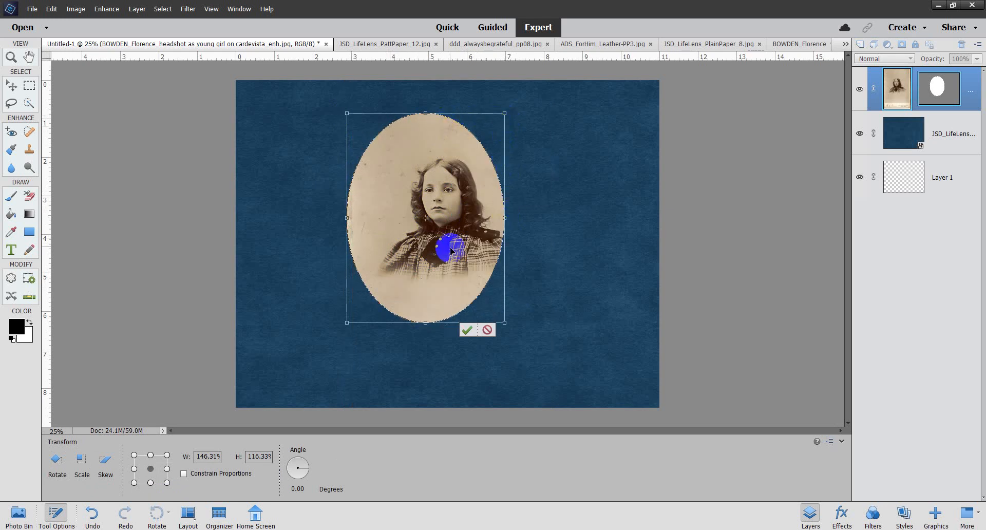
{"action": "left_click_drag", "start_coordinate": [452, 234], "coordinate": [471, 240]}
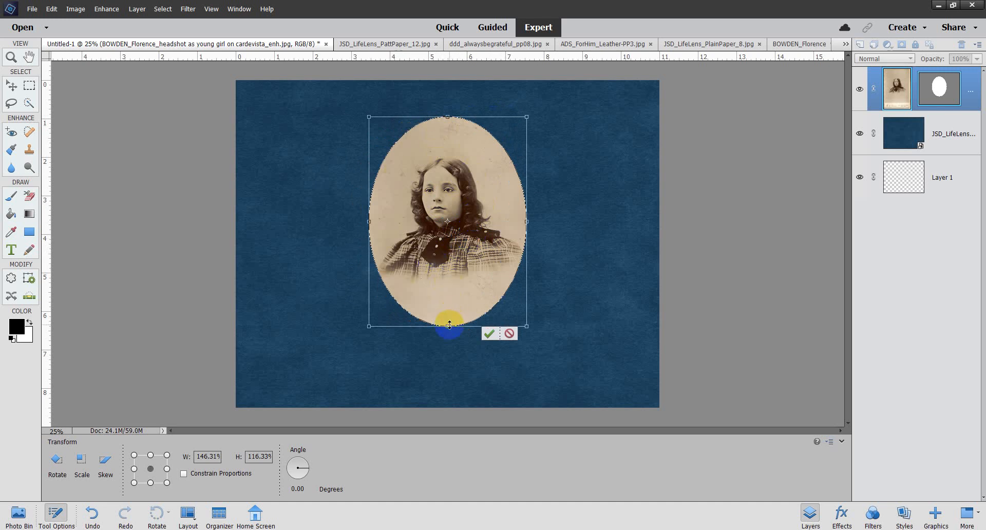
{"action": "left_click_drag", "start_coordinate": [450, 326], "coordinate": [446, 287]}
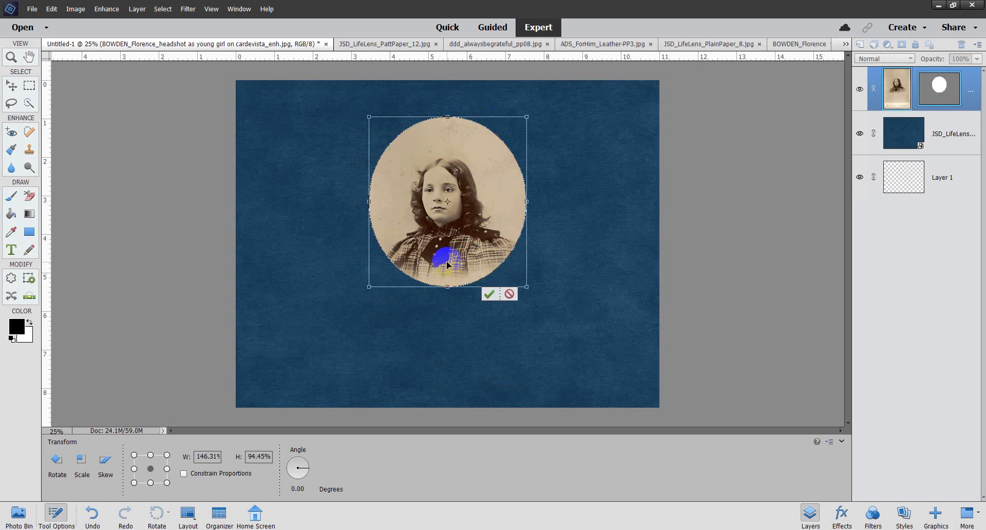
{"action": "left_click_drag", "start_coordinate": [447, 287], "coordinate": [445, 333]}
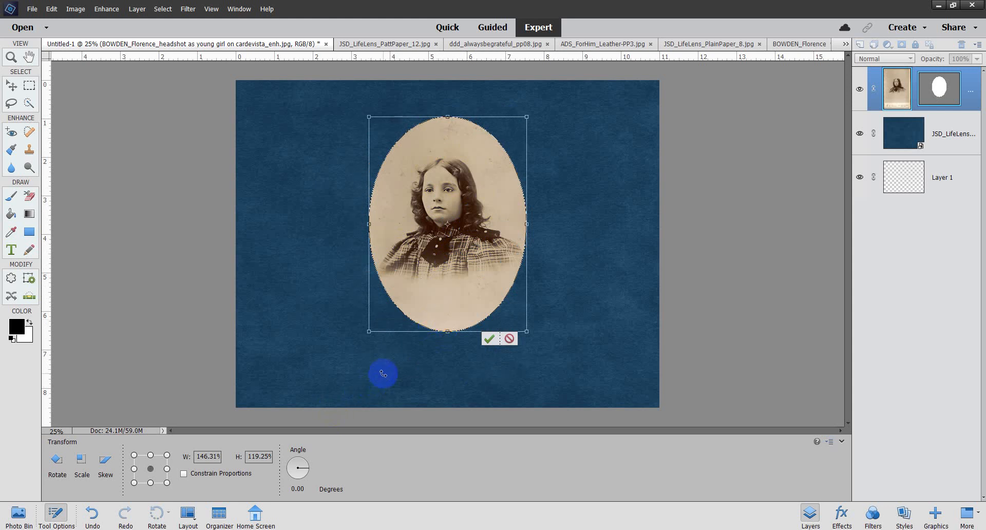
{"action": "left_click", "coordinate": [489, 340]}
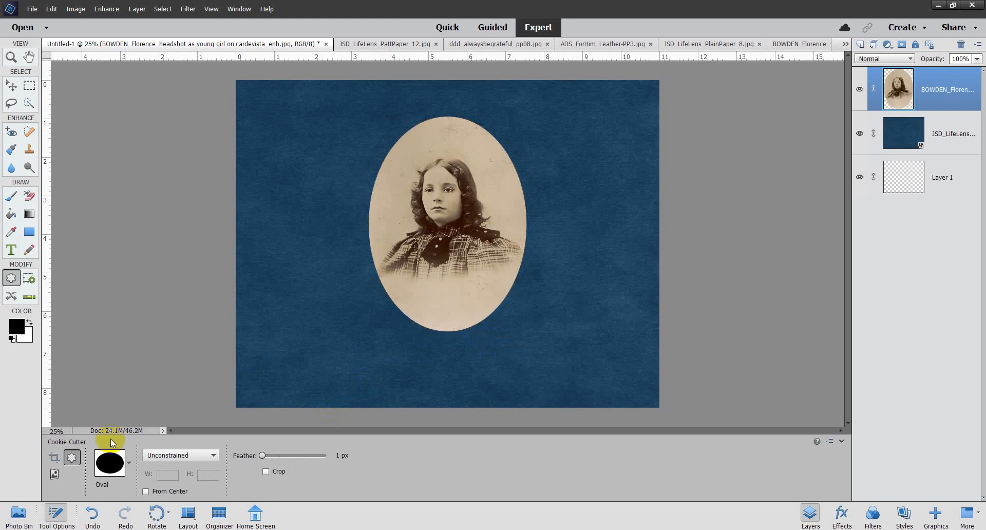
Look through the thumbnails of all open files in the Photo Bin
{"action": "left_click", "coordinate": [18, 514]}
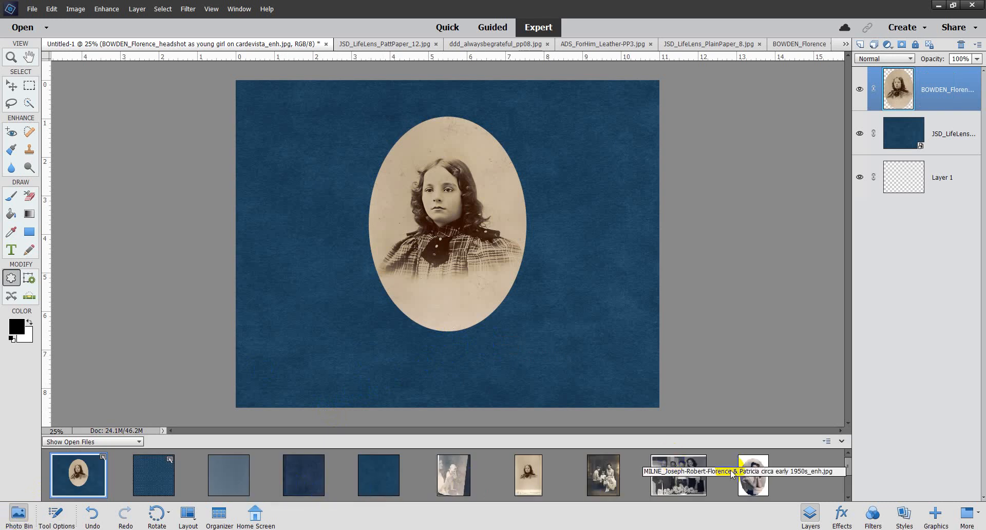
{"action": "scroll", "coordinate": [541, 482], "scroll_direction": "down", "scroll_amount": 2}
{"action": "scroll", "coordinate": [526, 482], "scroll_direction": "up", "scroll_amount": 2}
{"action": "scroll", "coordinate": [74, 480], "scroll_direction": "down", "scroll_amount": 3}
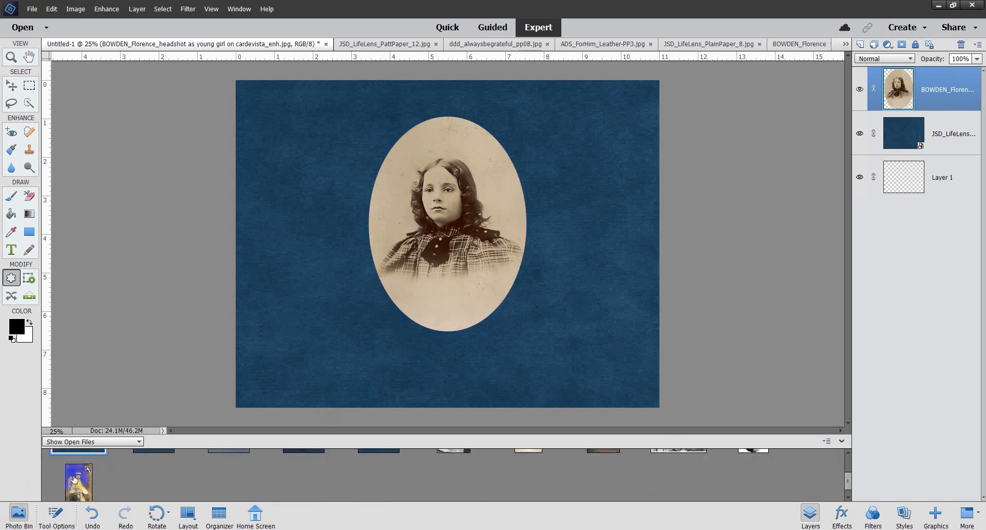
{"action": "scroll", "coordinate": [74, 481], "scroll_direction": "up", "scroll_amount": 2}
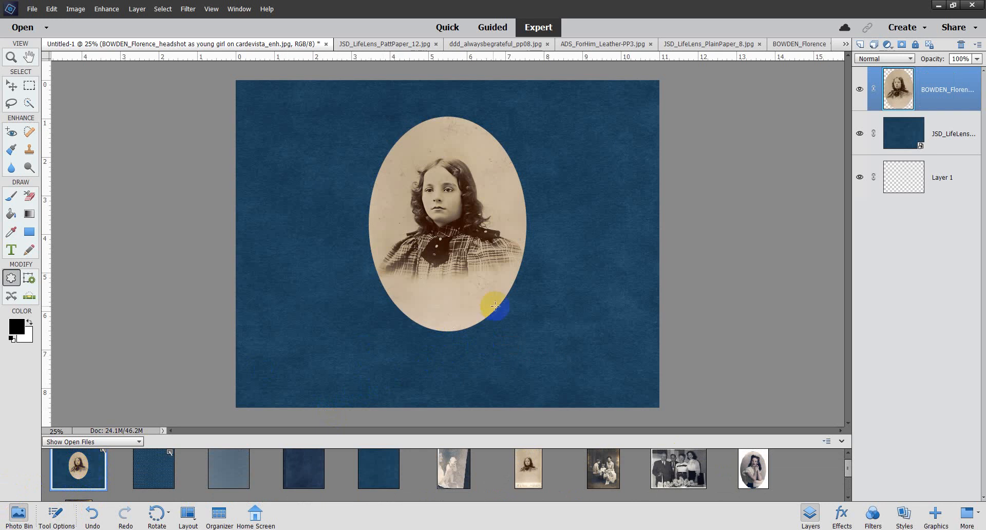
{"action": "scroll", "coordinate": [532, 468], "scroll_direction": "up", "scroll_amount": 1}
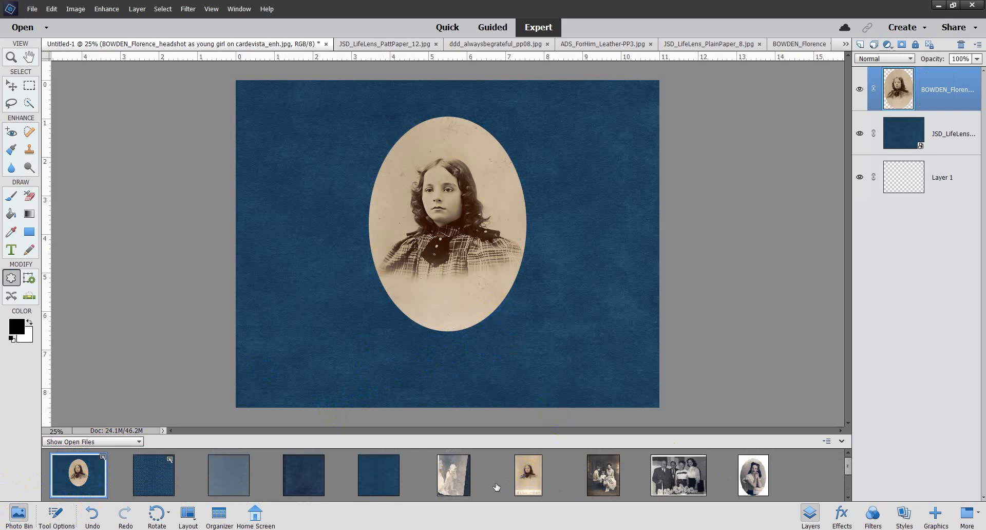
{"action": "scroll", "coordinate": [541, 476], "scroll_direction": "down", "scroll_amount": 1}
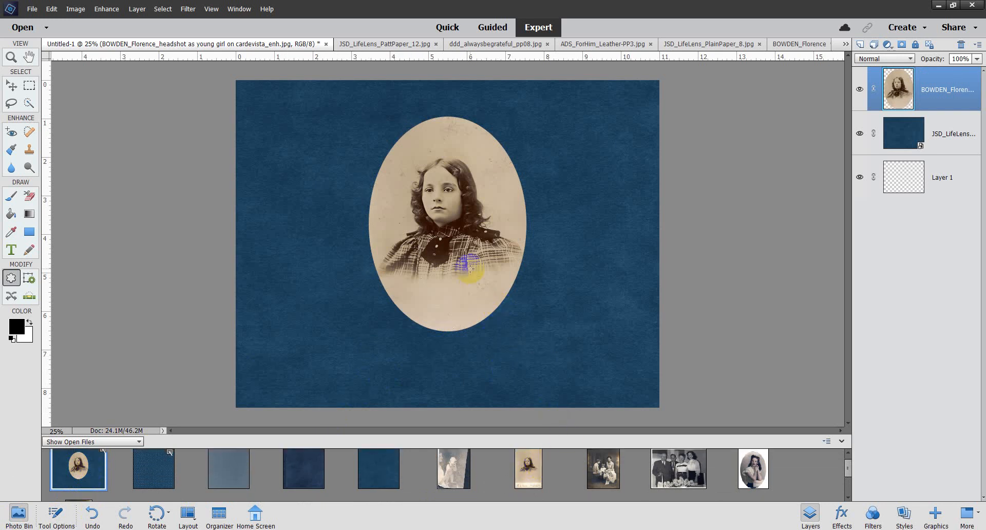
{"action": "scroll", "coordinate": [119, 465], "scroll_direction": "up", "scroll_amount": 1}
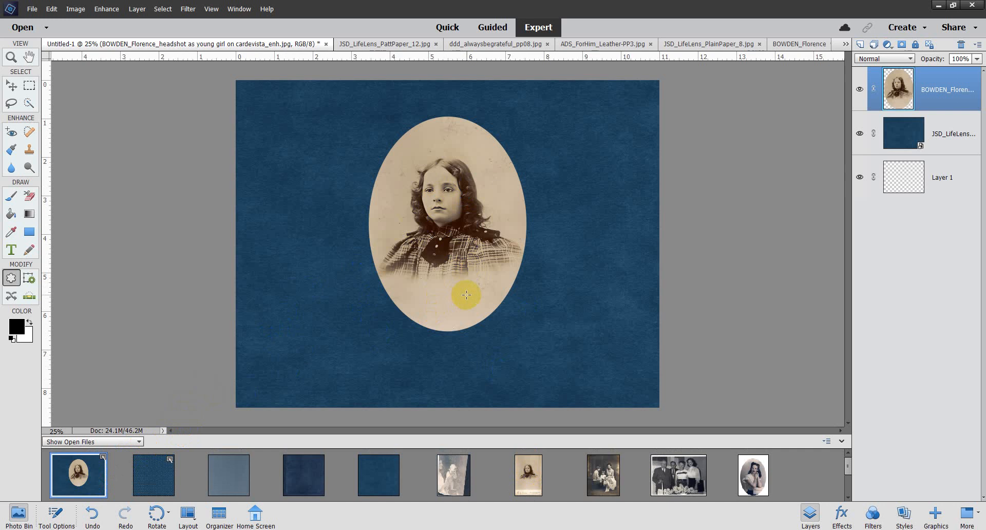
Undo the oval cutout and choose the solid rounded square from the Shapes collection as the Cookie Cutter shape
{"action": "left_click", "coordinate": [93, 514]}
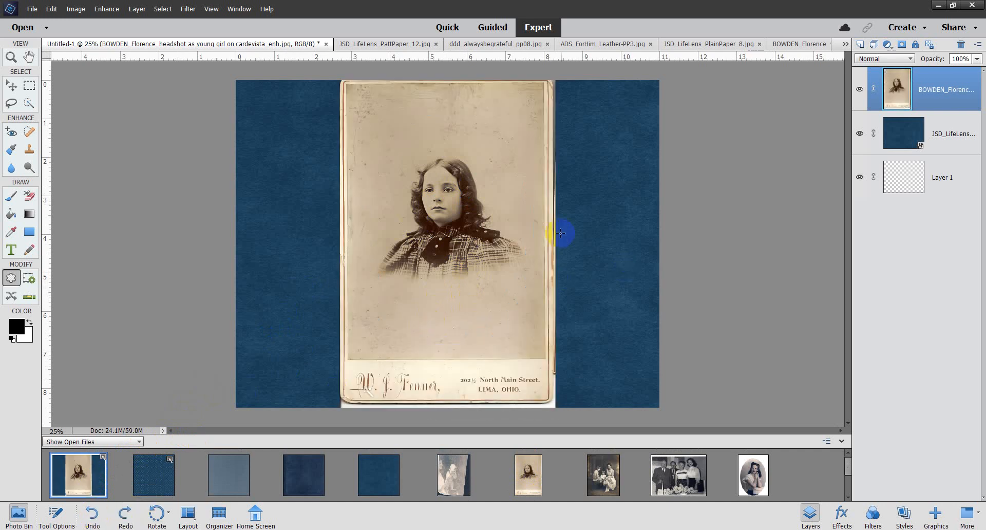
{"action": "left_click", "coordinate": [10, 278]}
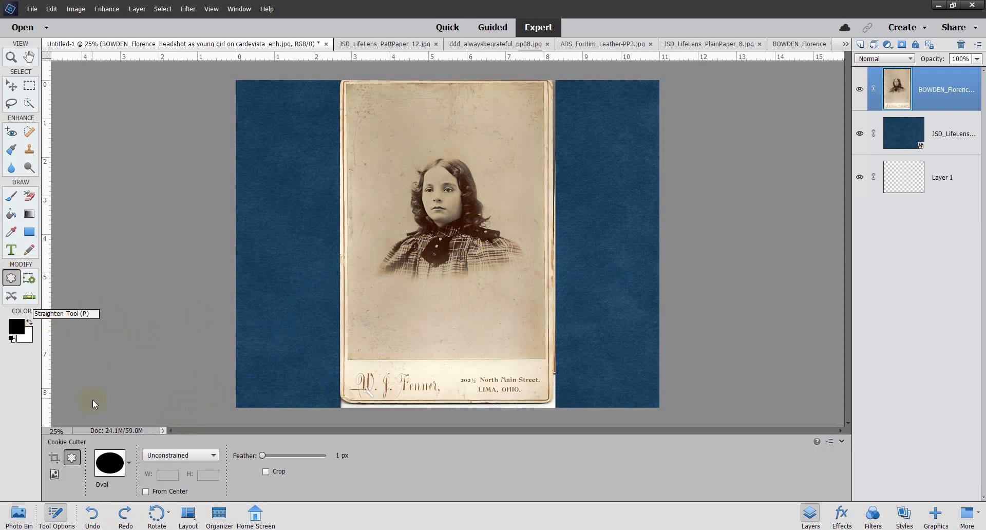
{"action": "left_click", "coordinate": [129, 464]}
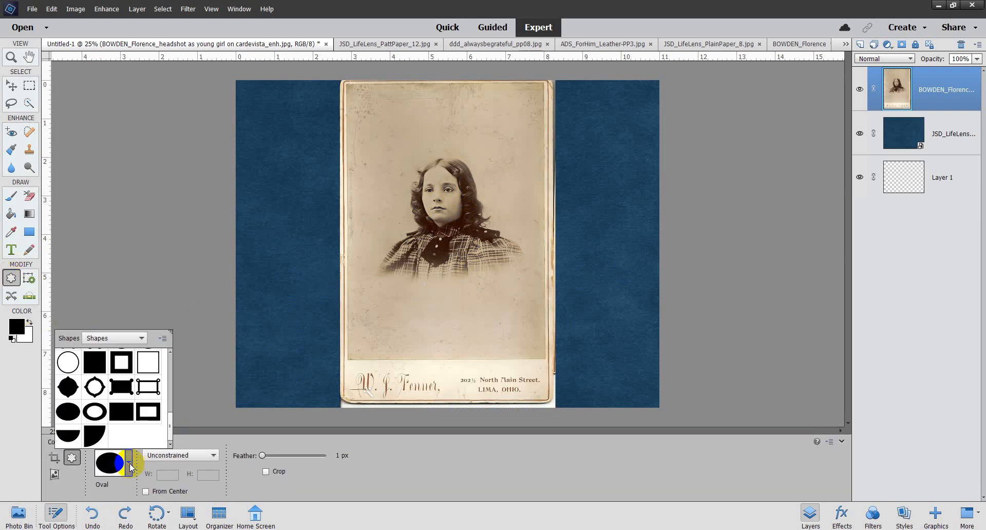
{"action": "scroll", "coordinate": [125, 429], "scroll_direction": "up", "scroll_amount": 8}
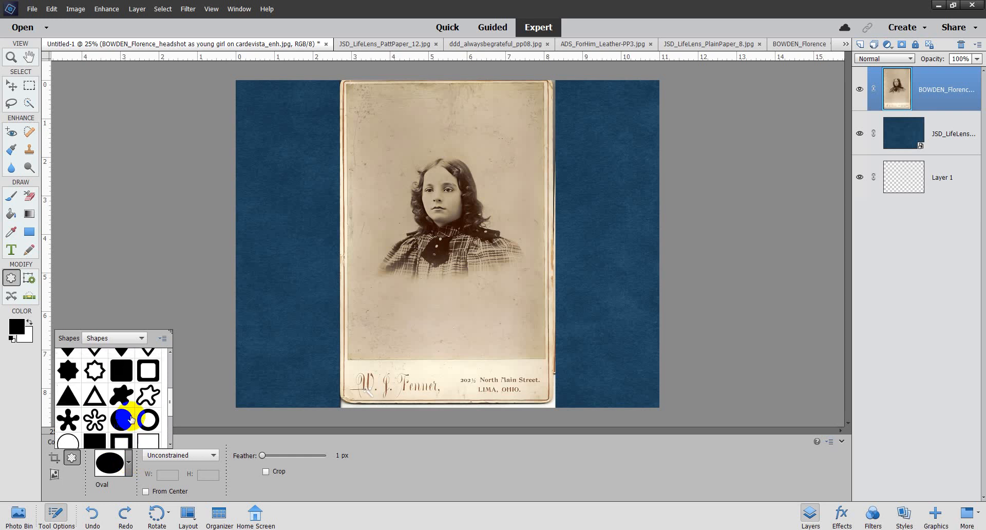
{"action": "scroll", "coordinate": [128, 427], "scroll_direction": "up", "scroll_amount": 3}
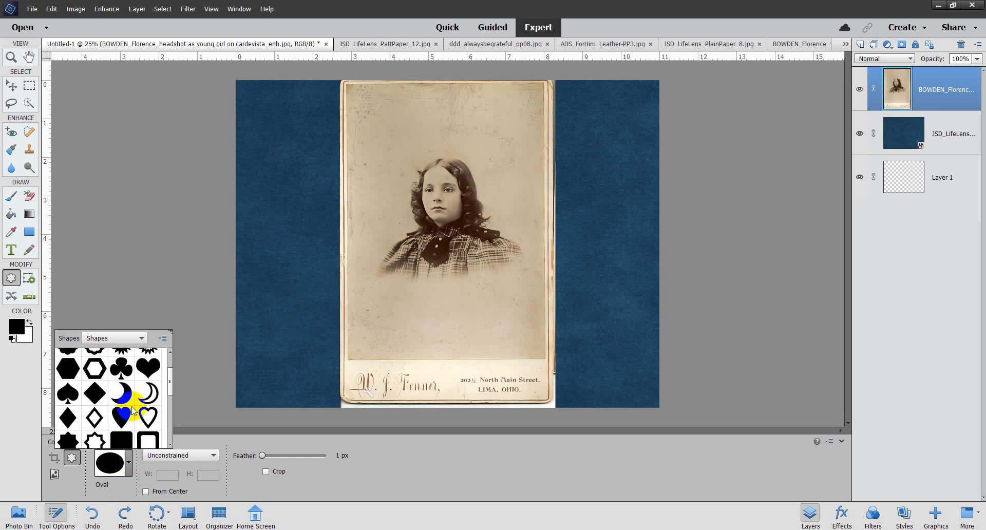
{"action": "left_click", "coordinate": [125, 431]}
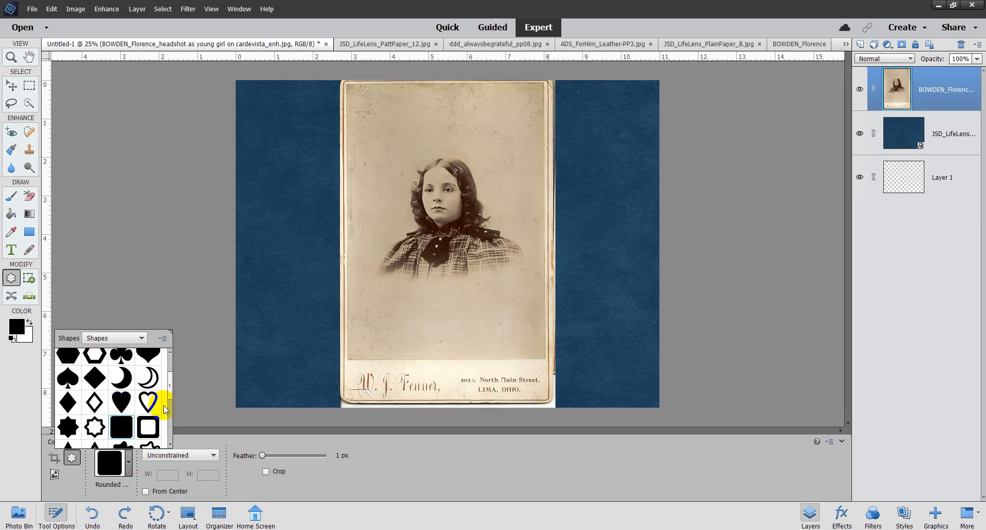
Try a rounded-square cutout scaled to about 165% and centered on the girl's head and shoulders, and undo it once applied
{"action": "left_click_drag", "start_coordinate": [443, 235], "coordinate": [361, 131]}
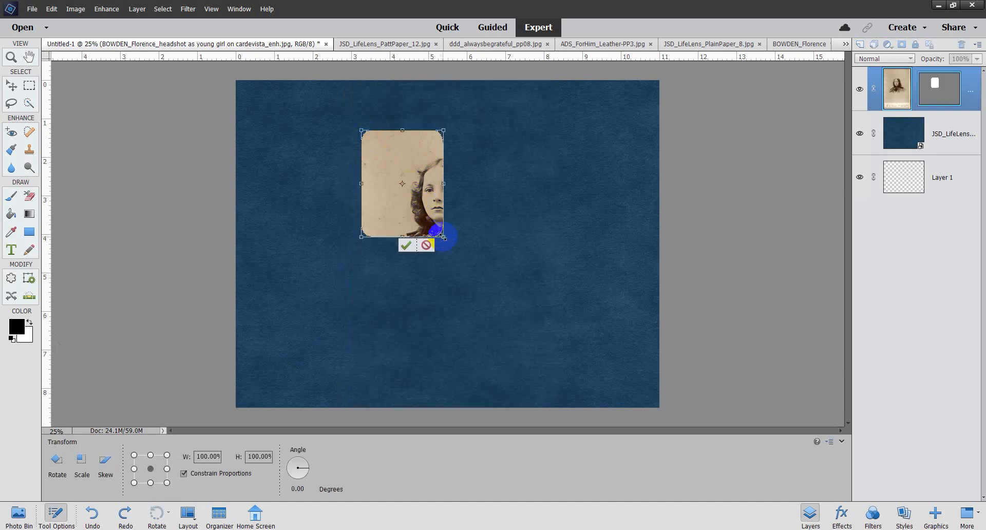
{"action": "left_click_drag", "start_coordinate": [443, 237], "coordinate": [497, 305]}
{"action": "left_click_drag", "start_coordinate": [470, 224], "coordinate": [488, 230]}
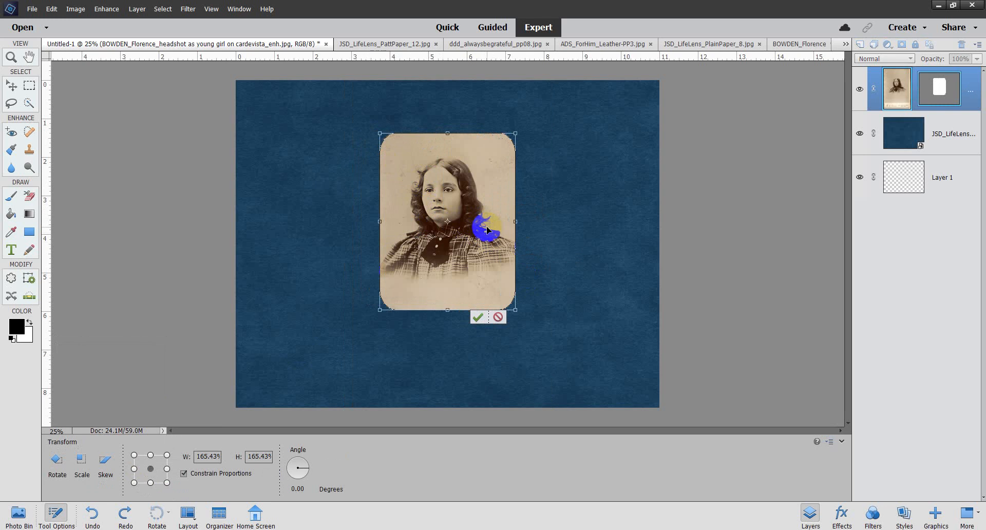
{"action": "left_click", "coordinate": [477, 317]}
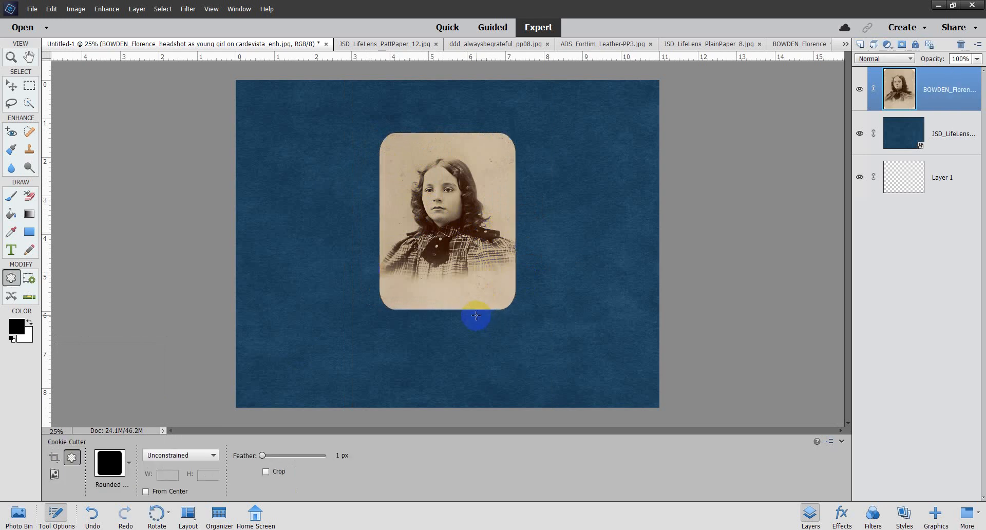
{"action": "left_click", "coordinate": [92, 515]}
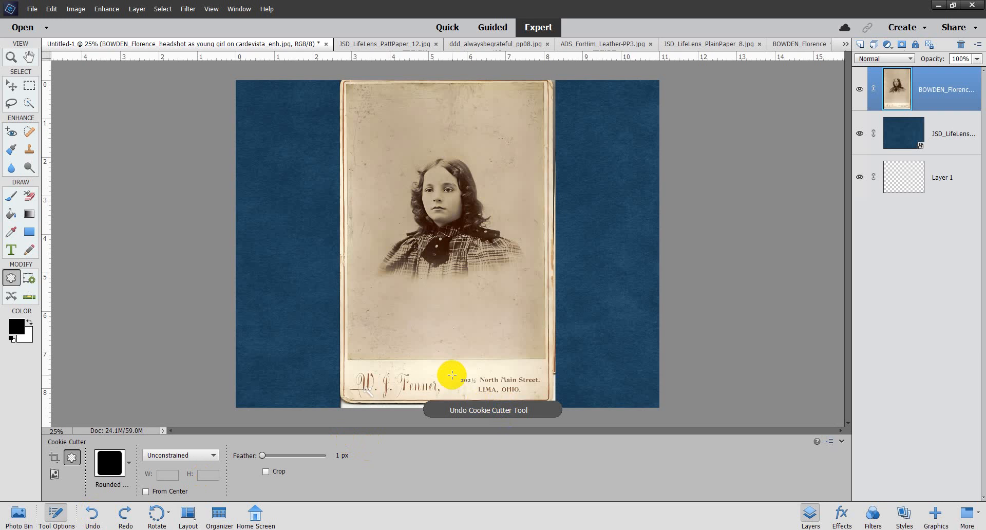
Browse the Crop Shapes collection and choose the shape with jagged, brush-stroke top and bottom edges for the Cookie Cutter
{"action": "left_click", "coordinate": [129, 464]}
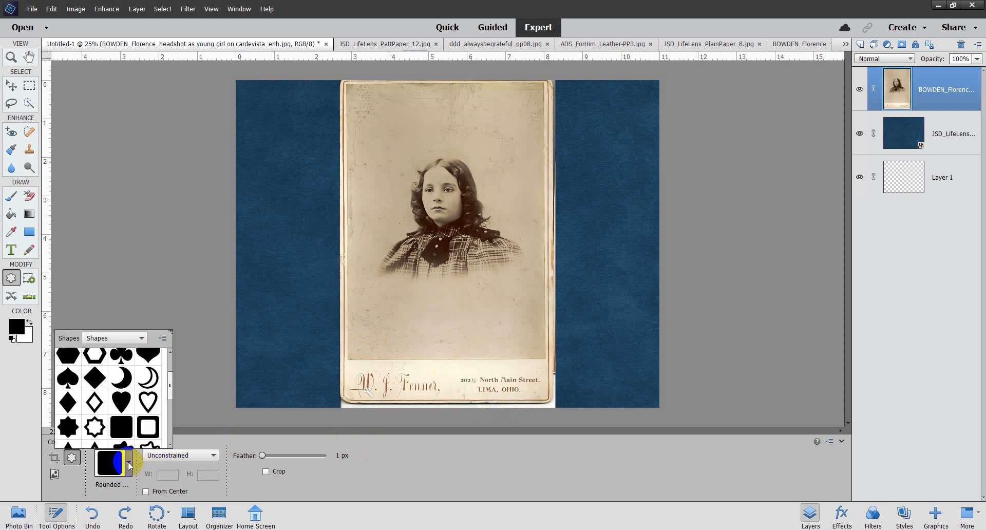
{"action": "left_click", "coordinate": [121, 427]}
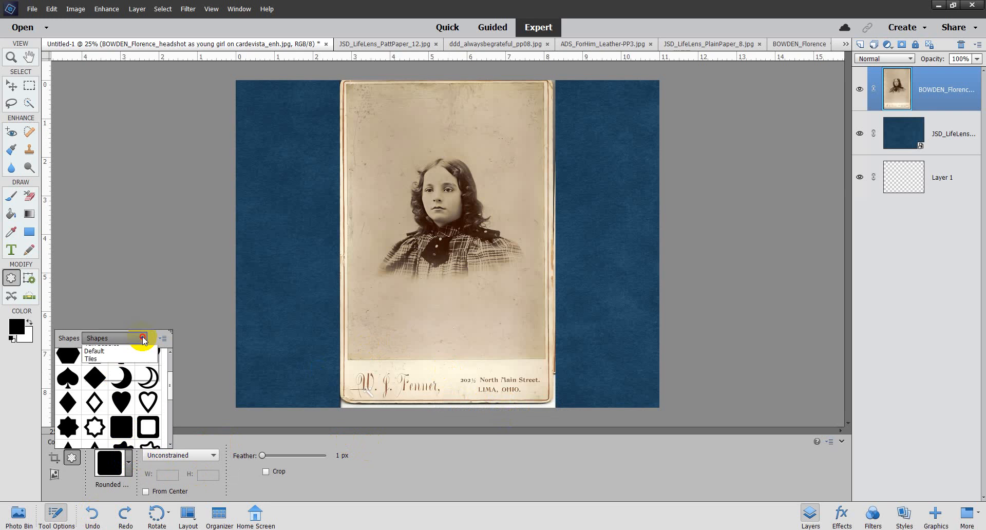
{"action": "left_click", "coordinate": [143, 338]}
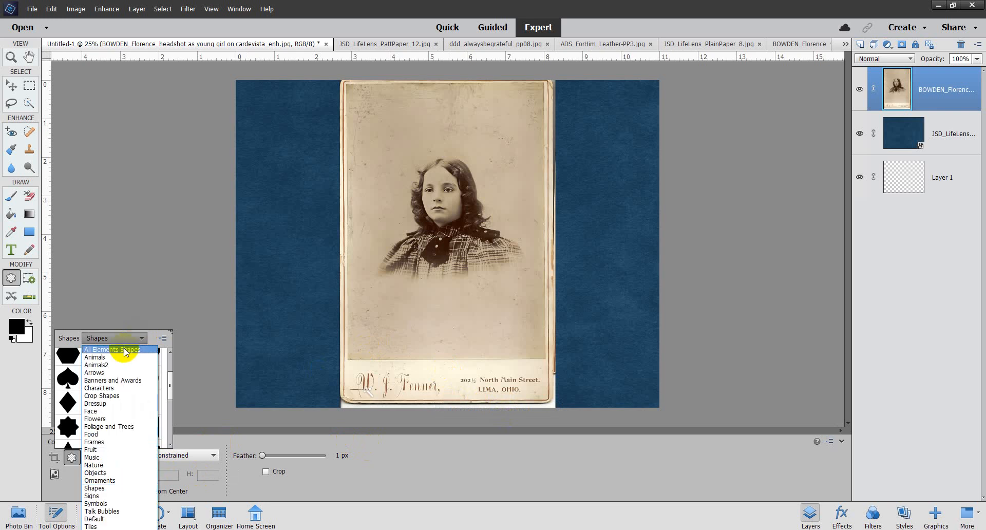
{"action": "left_click", "coordinate": [104, 396]}
{"action": "scroll", "coordinate": [116, 394], "scroll_direction": "down", "scroll_amount": 3}
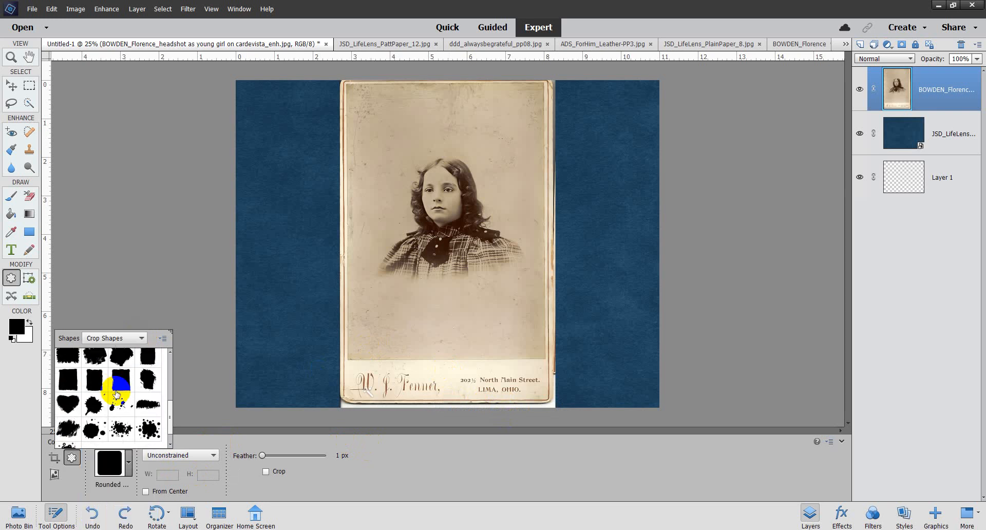
{"action": "scroll", "coordinate": [116, 394], "scroll_direction": "up", "scroll_amount": 5}
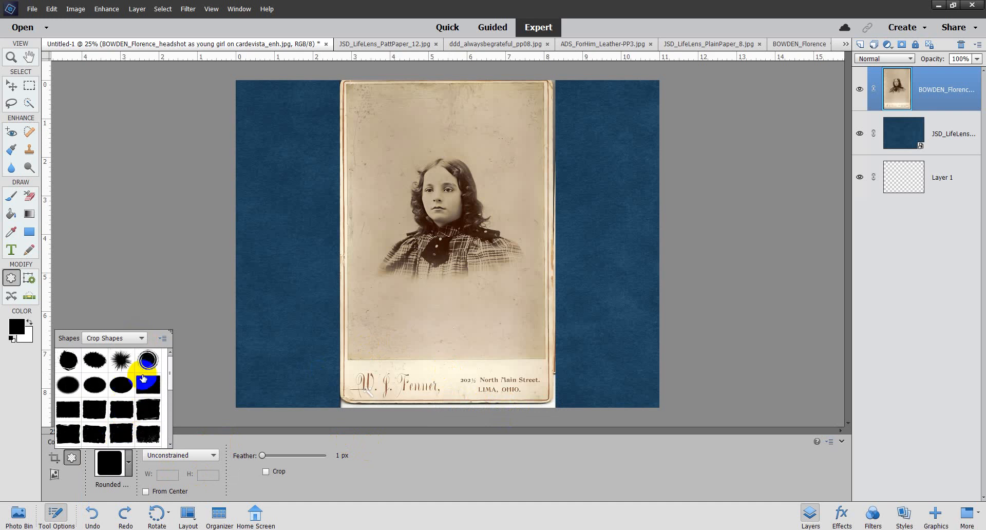
{"action": "scroll", "coordinate": [123, 375], "scroll_direction": "down", "scroll_amount": 1}
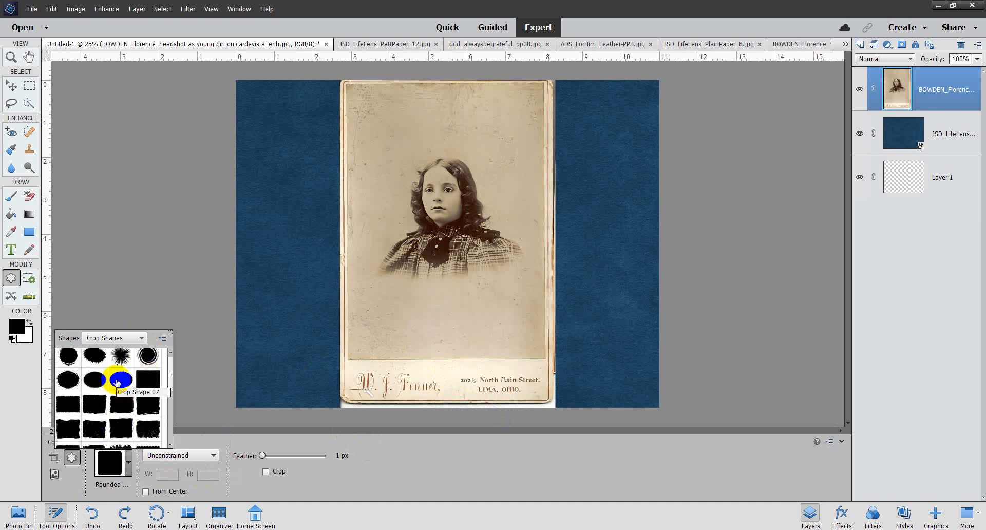
{"action": "scroll", "coordinate": [117, 381], "scroll_direction": "down", "scroll_amount": 2}
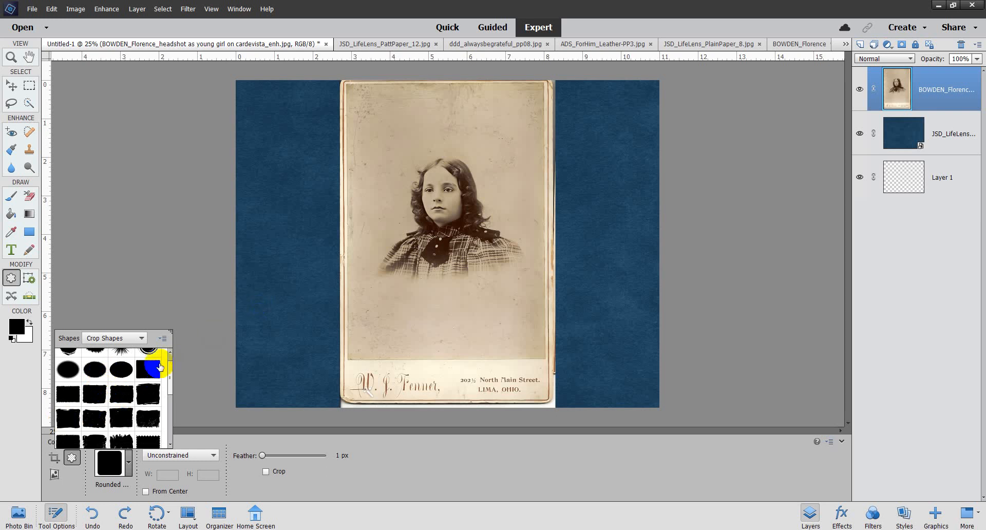
{"action": "scroll", "coordinate": [151, 390], "scroll_direction": "down", "scroll_amount": 2}
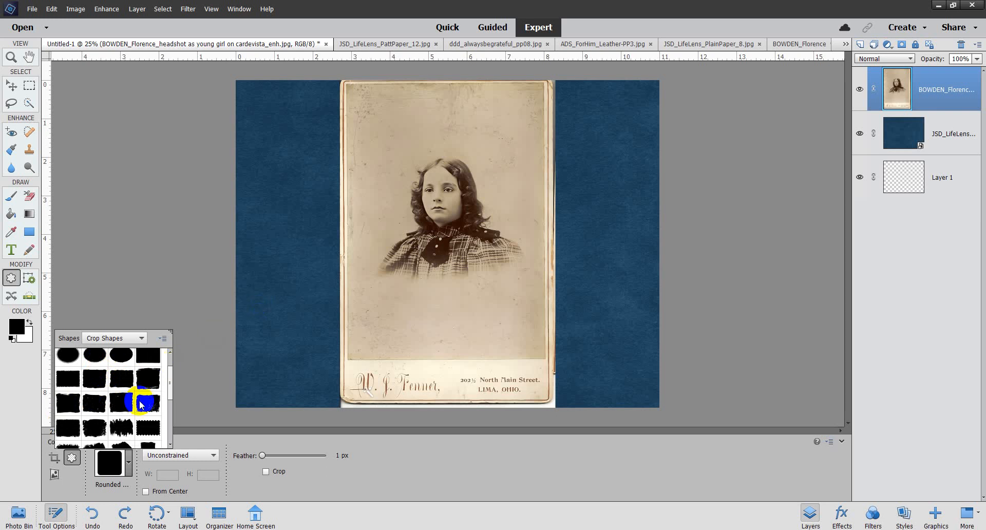
{"action": "left_click", "coordinate": [121, 424]}
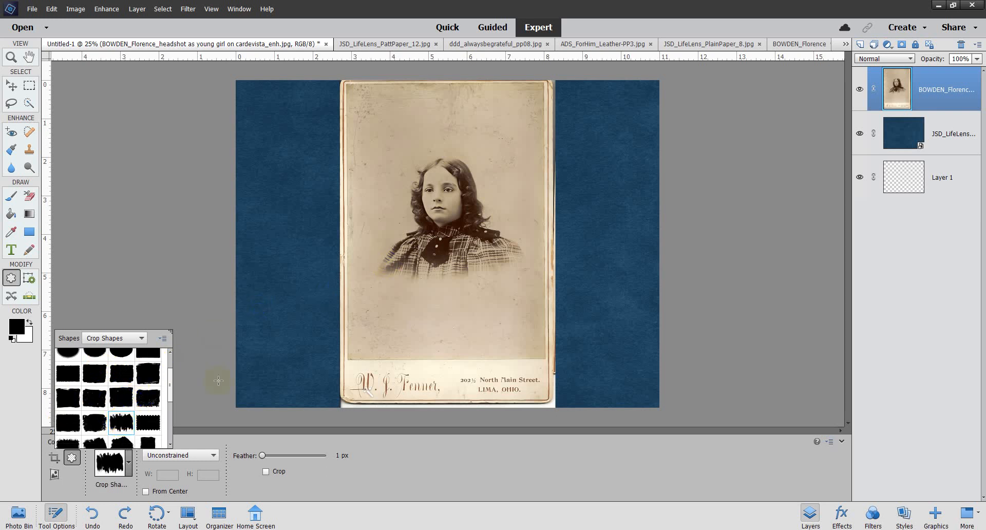
{"action": "left_click", "coordinate": [108, 469]}
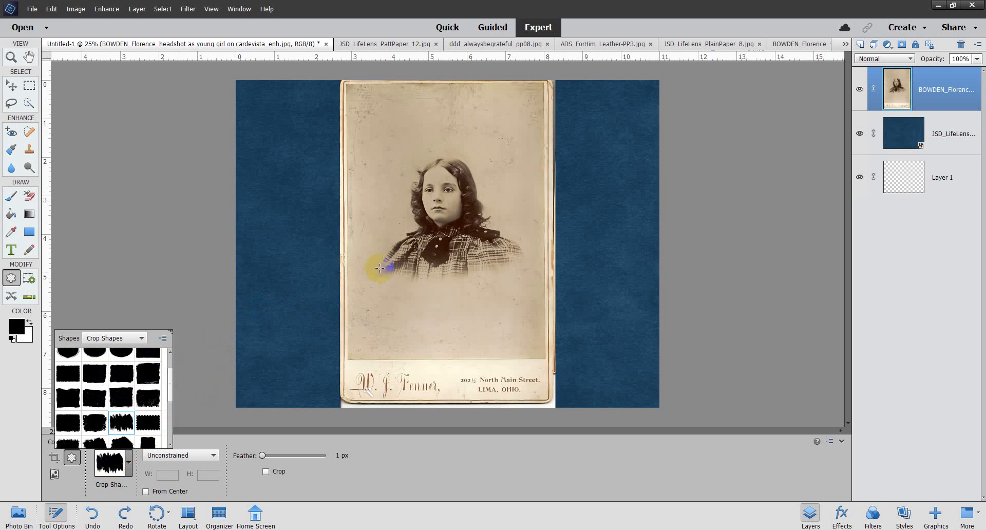
Try a jagged brush-stroke cutout around the girl, scaled to about 186% width and 191% height, and undo it once applied
{"action": "mouse_move", "coordinate": [455, 255]}
{"action": "left_mouse_down"}
{"action": "mouse_move", "coordinate": [451, 228]}
{"action": "mouse_move", "coordinate": [349, 103]}
{"action": "left_mouse_up"}
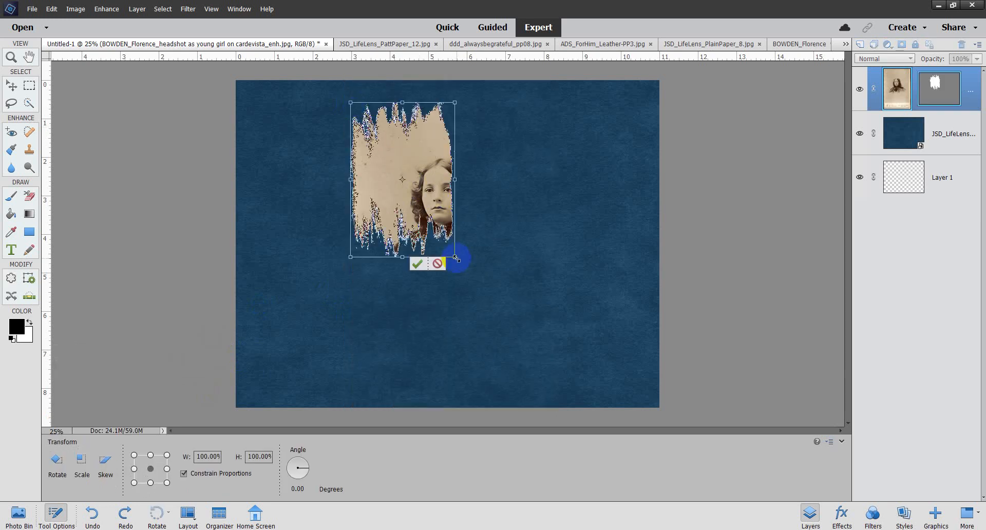
{"action": "left_click_drag", "start_coordinate": [455, 258], "coordinate": [565, 310]}
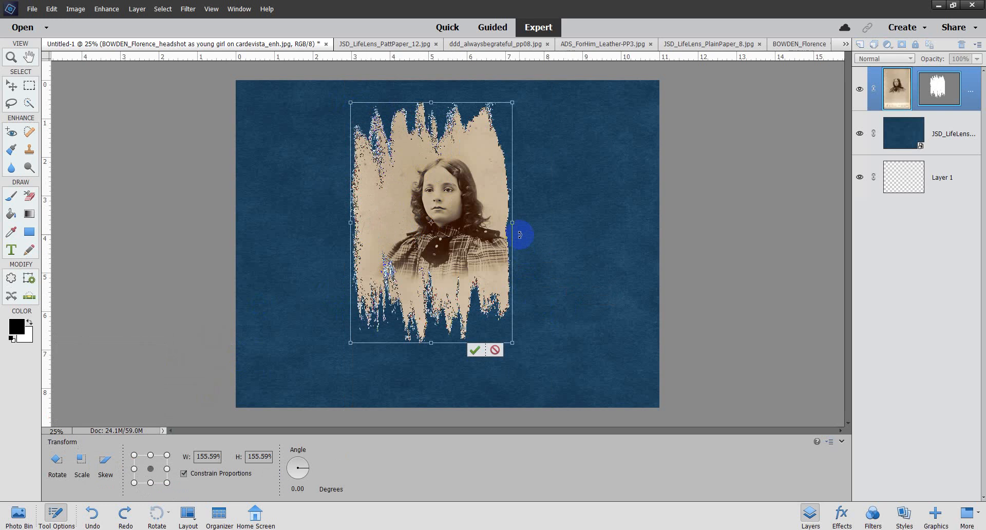
{"action": "left_click_drag", "start_coordinate": [513, 222], "coordinate": [544, 222]}
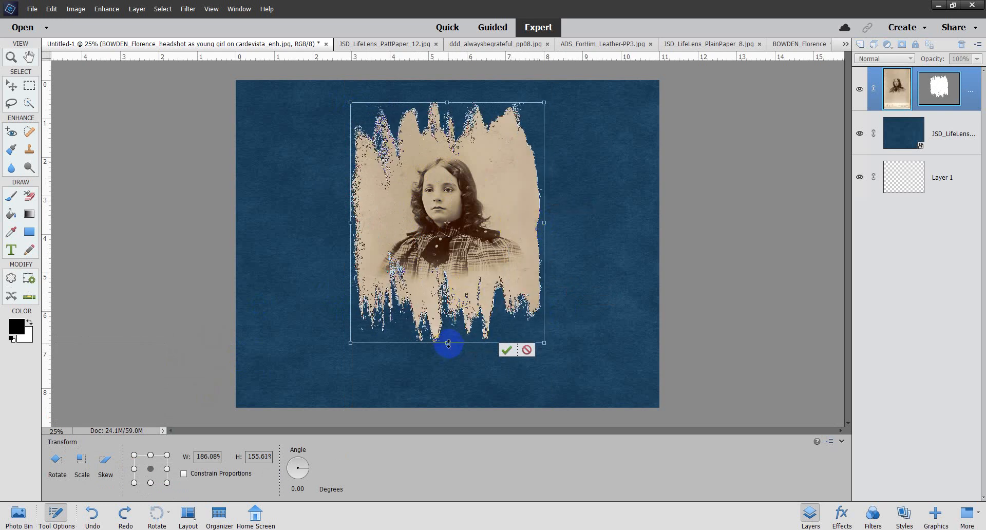
{"action": "left_click_drag", "start_coordinate": [448, 343], "coordinate": [447, 397]}
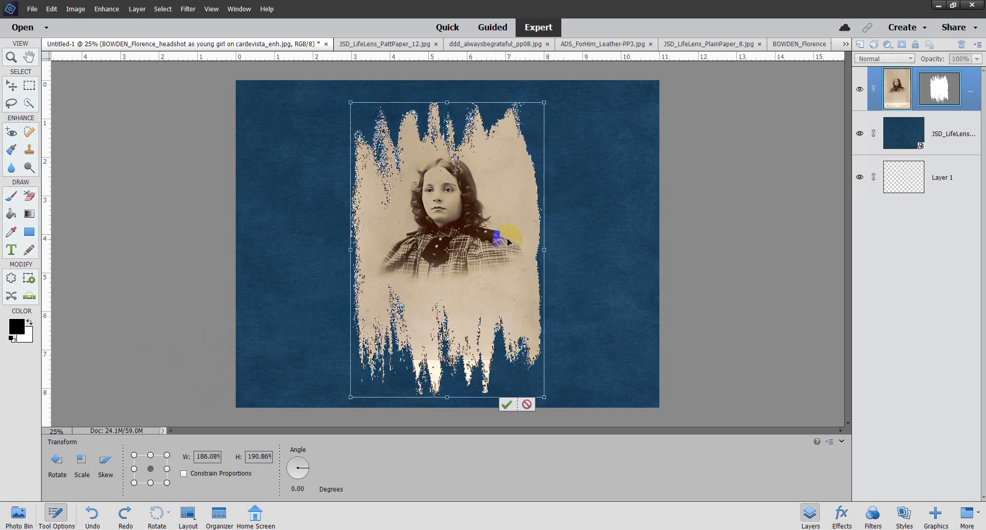
{"action": "left_click", "coordinate": [506, 404]}
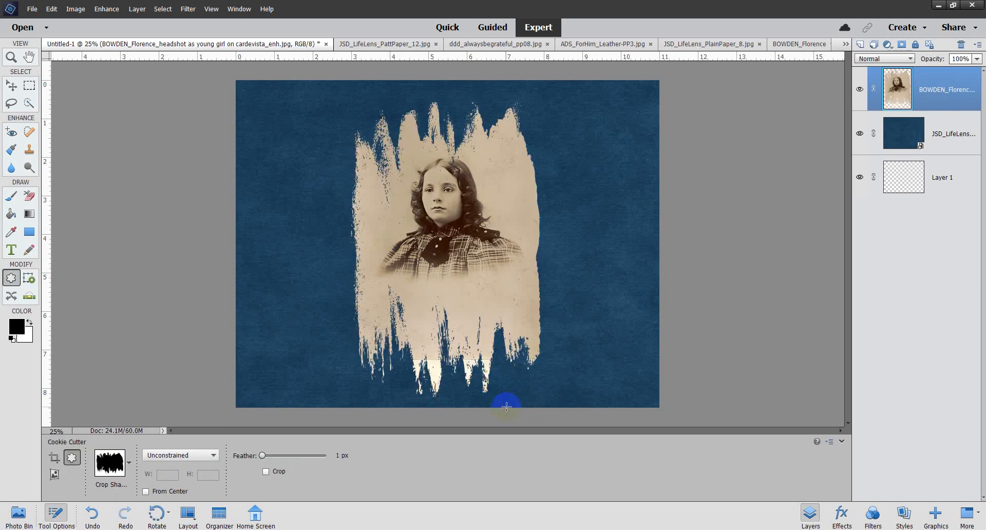
{"action": "left_click", "coordinate": [88, 518]}
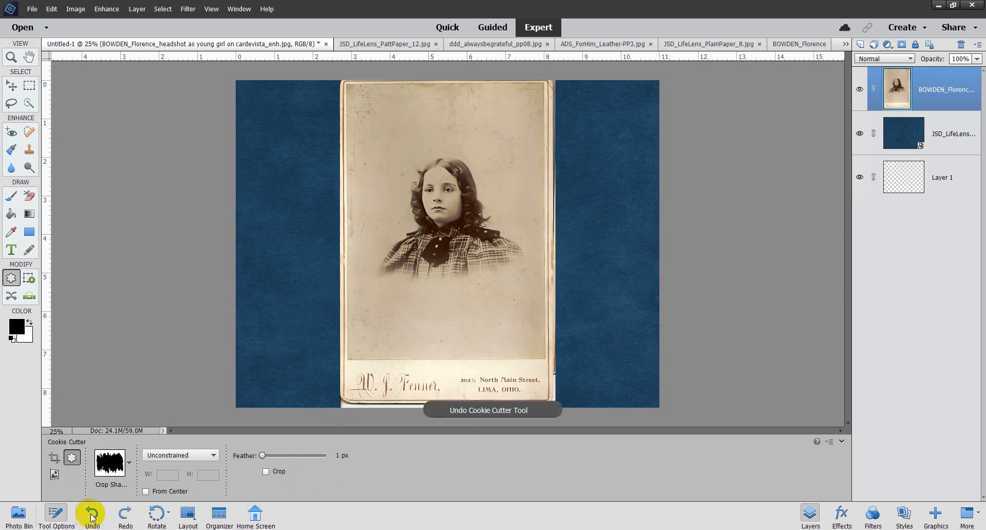
Switch the Cookie Cutter shapes from Crop Shapes to the Shapes collection and choose the solid oval
{"action": "left_click", "coordinate": [129, 462]}
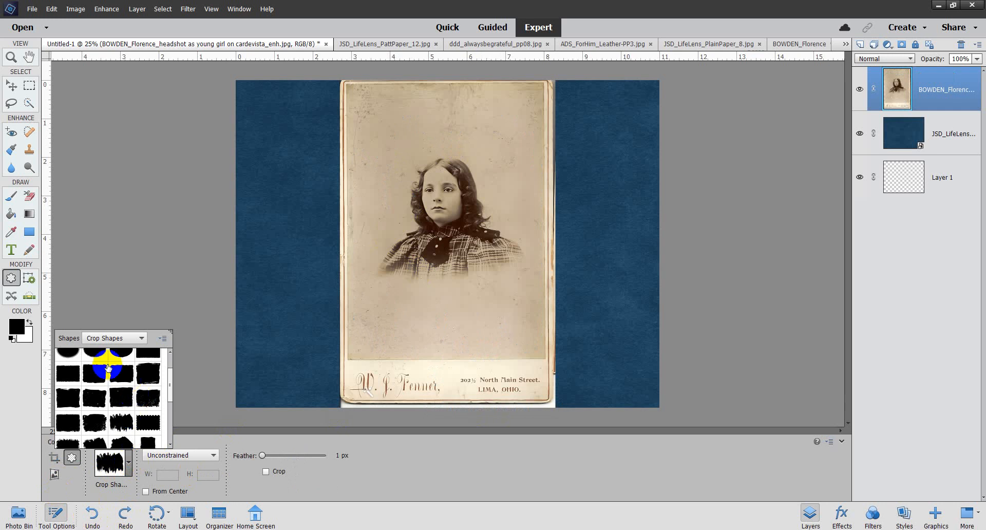
{"action": "scroll", "coordinate": [108, 391], "scroll_direction": "up", "scroll_amount": 5}
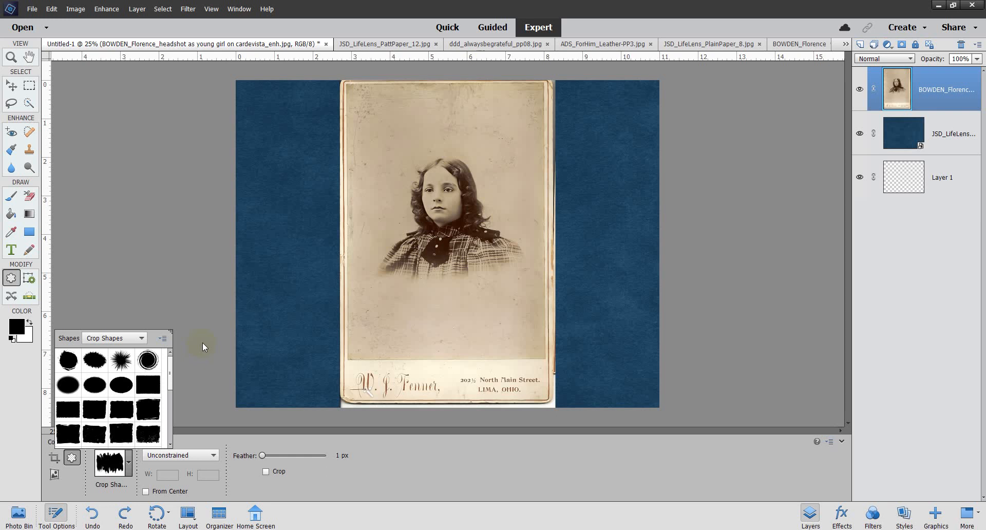
{"action": "left_click", "coordinate": [138, 340]}
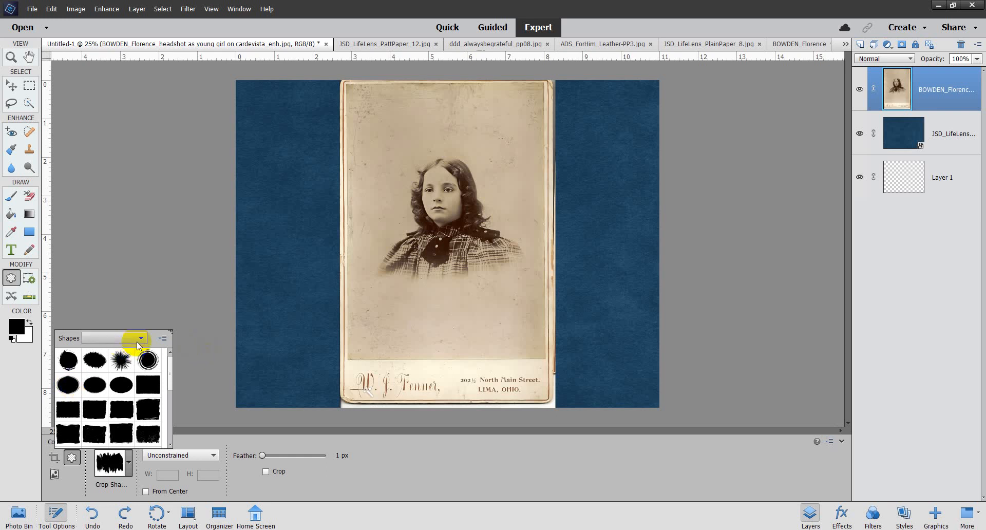
{"action": "left_click", "coordinate": [142, 341]}
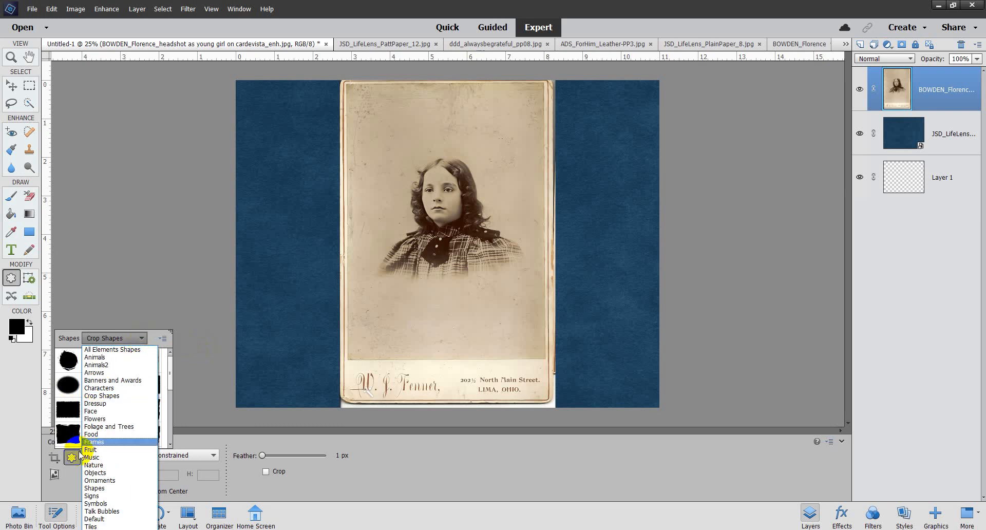
{"action": "left_click", "coordinate": [92, 492]}
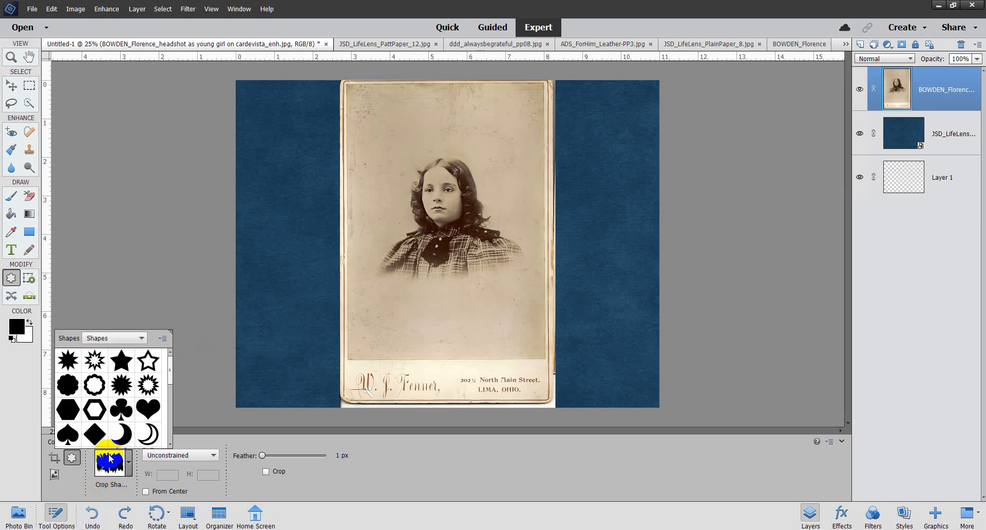
{"action": "scroll", "coordinate": [111, 419], "scroll_direction": "down", "scroll_amount": 3}
{"action": "scroll", "coordinate": [110, 421], "scroll_direction": "down", "scroll_amount": 9}
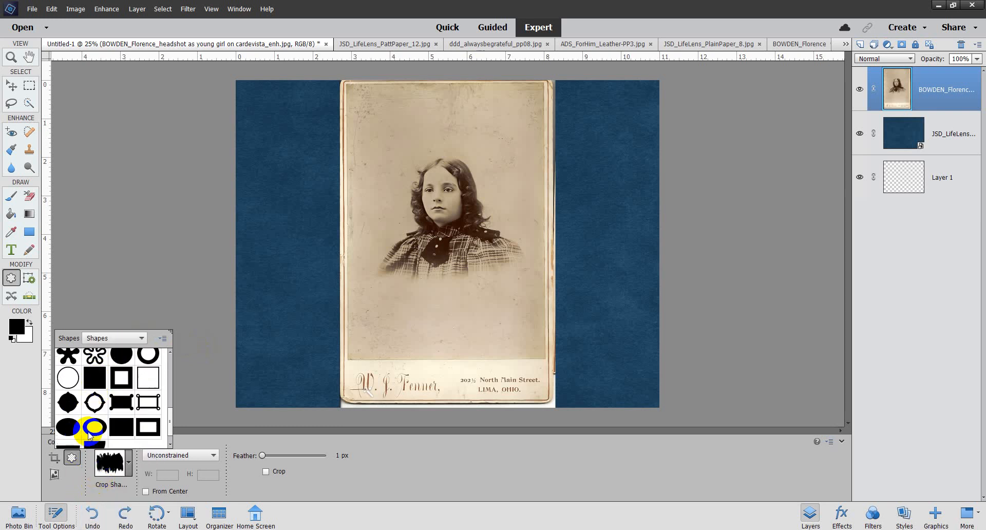
{"action": "left_click", "coordinate": [71, 419]}
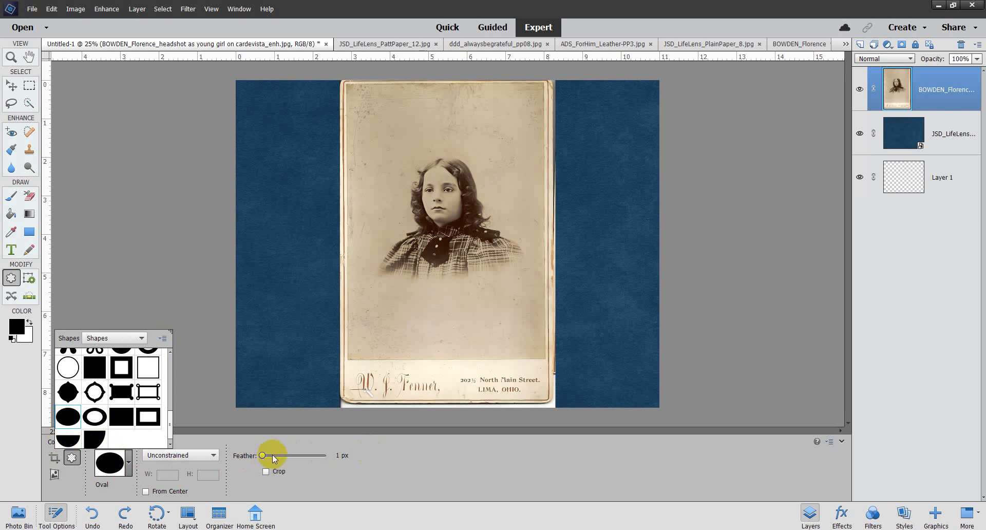
Try an oval cutout around the girl with a 21 px feather, scaled to about 165% width and 110% height, and undo it once applied
{"action": "left_click_drag", "start_coordinate": [262, 456], "coordinate": [262, 456]}
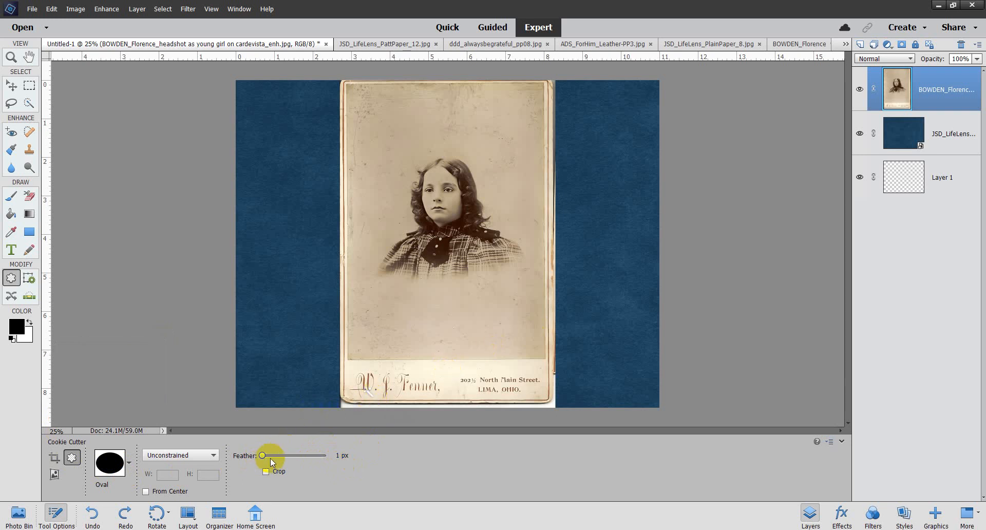
{"action": "left_click_drag", "start_coordinate": [262, 457], "coordinate": [269, 458]}
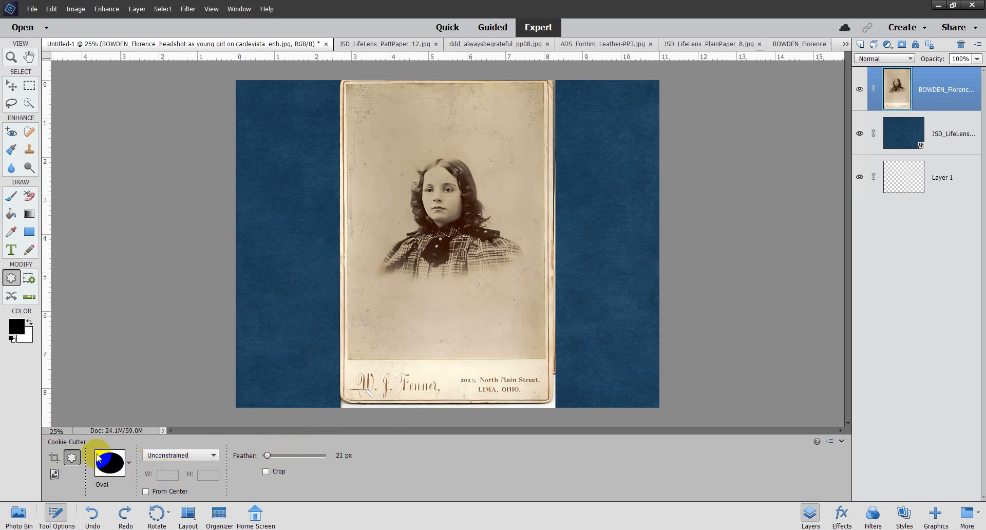
{"action": "left_click_drag", "start_coordinate": [443, 297], "coordinate": [361, 123]}
{"action": "left_click_drag", "start_coordinate": [364, 117], "coordinate": [349, 114]}
{"action": "left_click_drag", "start_coordinate": [445, 205], "coordinate": [506, 205]}
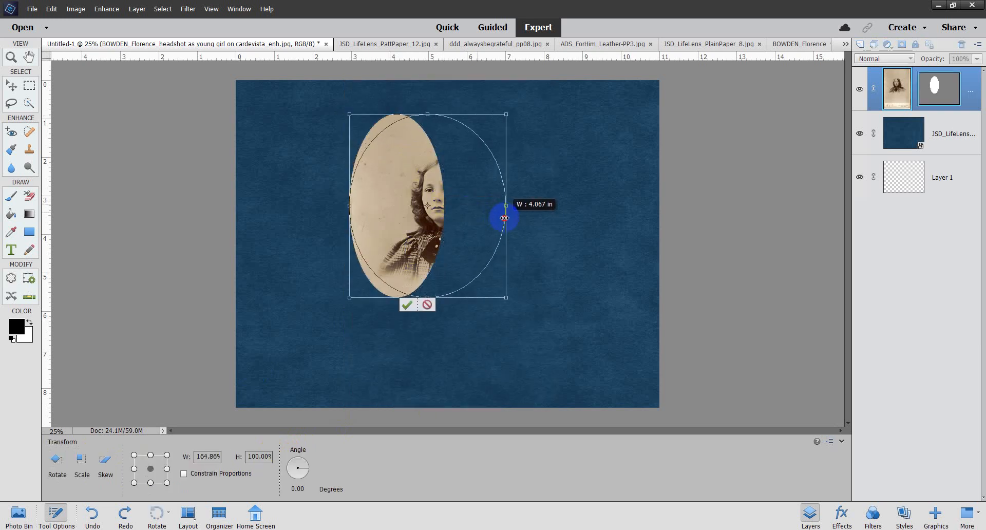
{"action": "left_click_drag", "start_coordinate": [428, 297], "coordinate": [428, 317]}
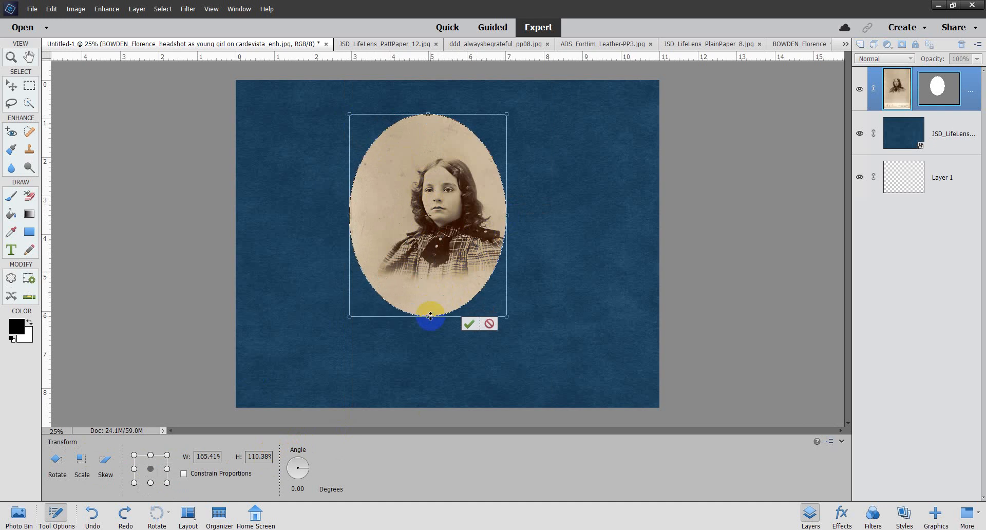
{"action": "left_click", "coordinate": [469, 324]}
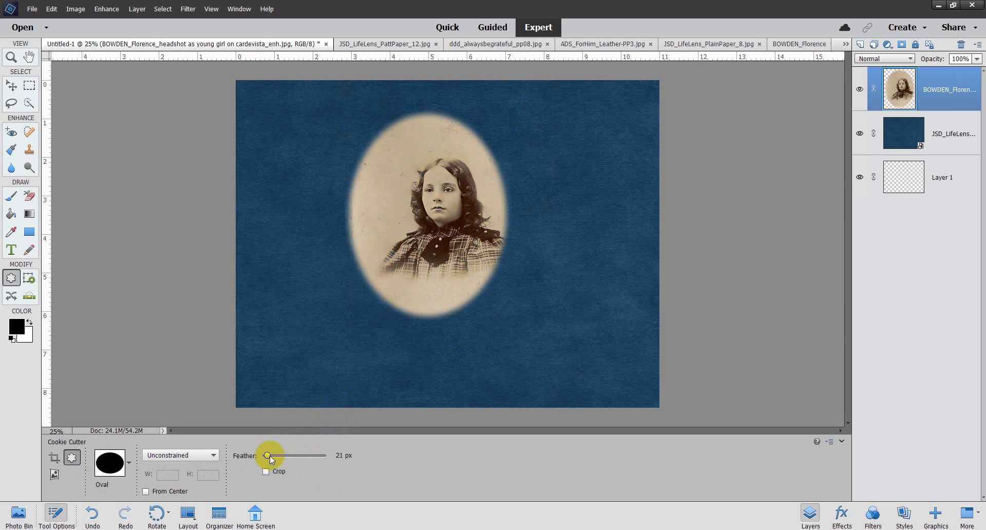
{"action": "left_click_drag", "start_coordinate": [266, 456], "coordinate": [269, 458]}
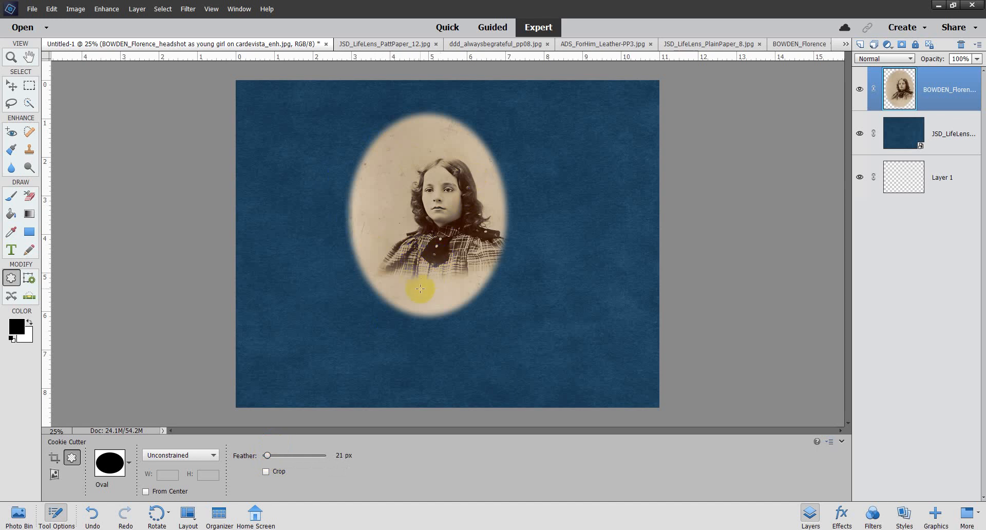
{"action": "left_click", "coordinate": [93, 514]}
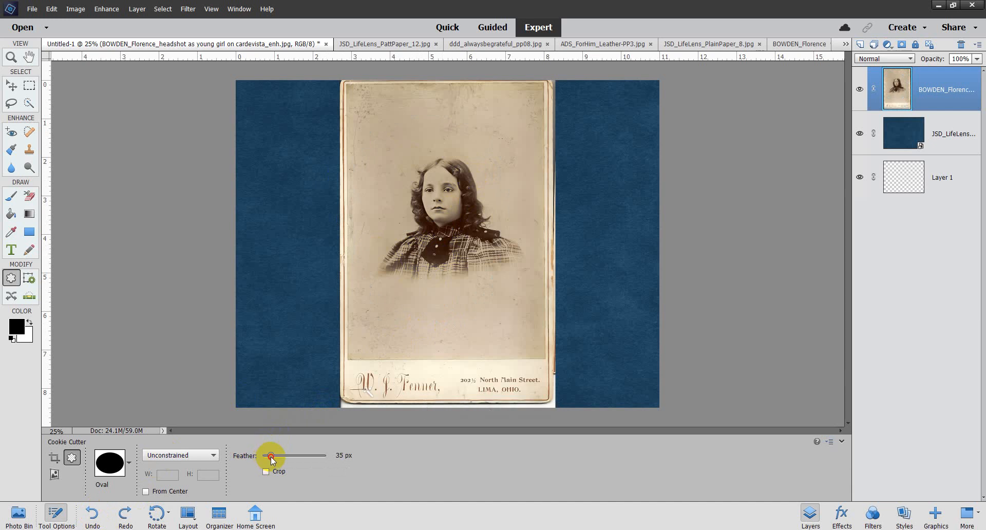
Apply an oval cutout around the girl with a 41 px feather, widened to about 157%, and shift it slightly down and to the right
{"action": "left_click_drag", "start_coordinate": [271, 459], "coordinate": [272, 459]}
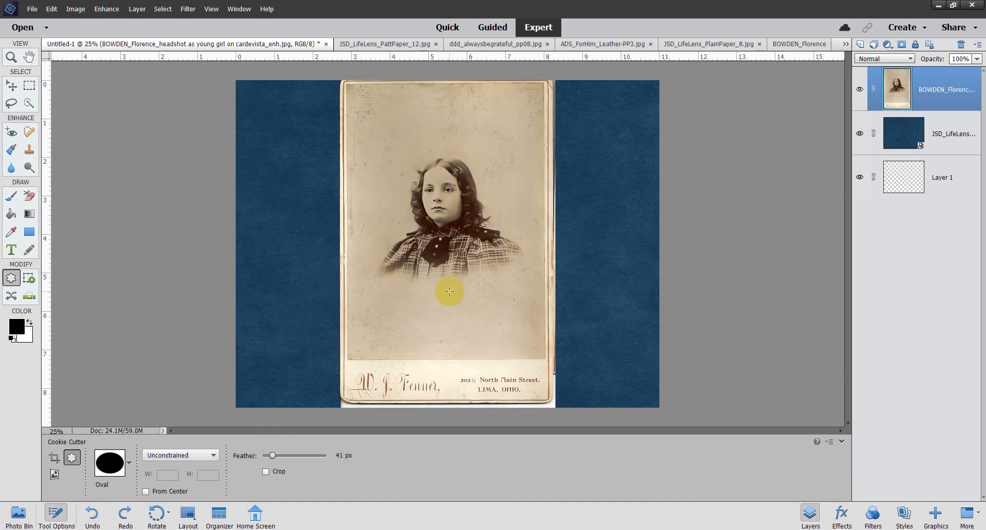
{"action": "left_click_drag", "start_coordinate": [453, 305], "coordinate": [348, 120]}
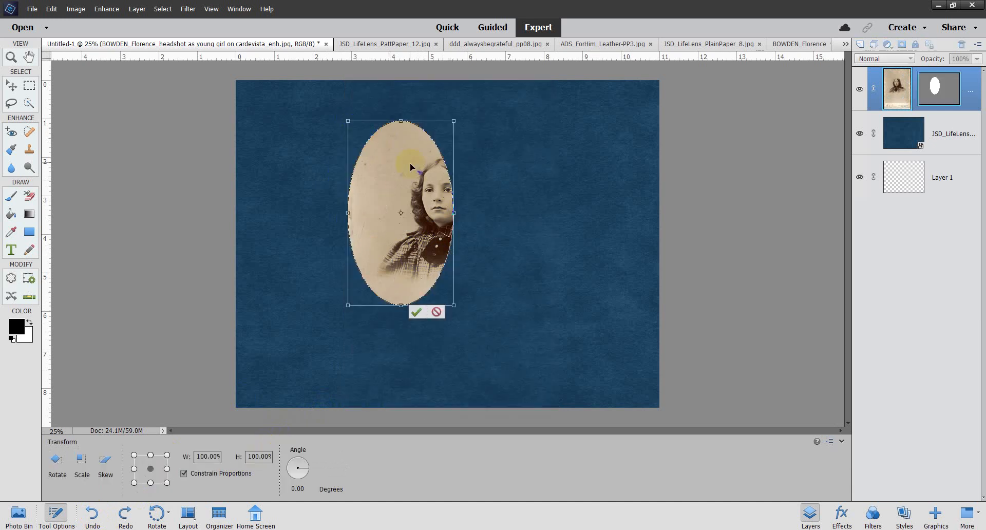
{"action": "left_click_drag", "start_coordinate": [455, 213], "coordinate": [515, 215]}
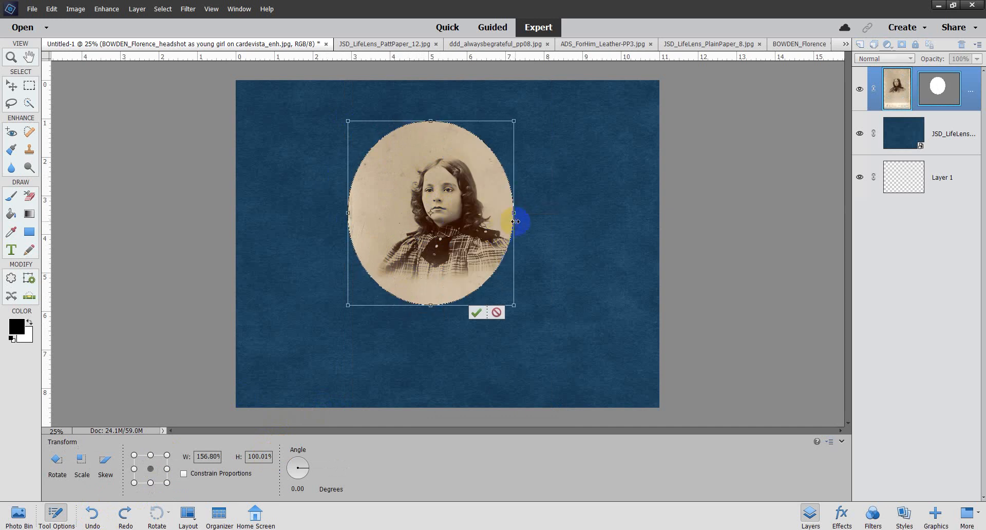
{"action": "left_click", "coordinate": [476, 314]}
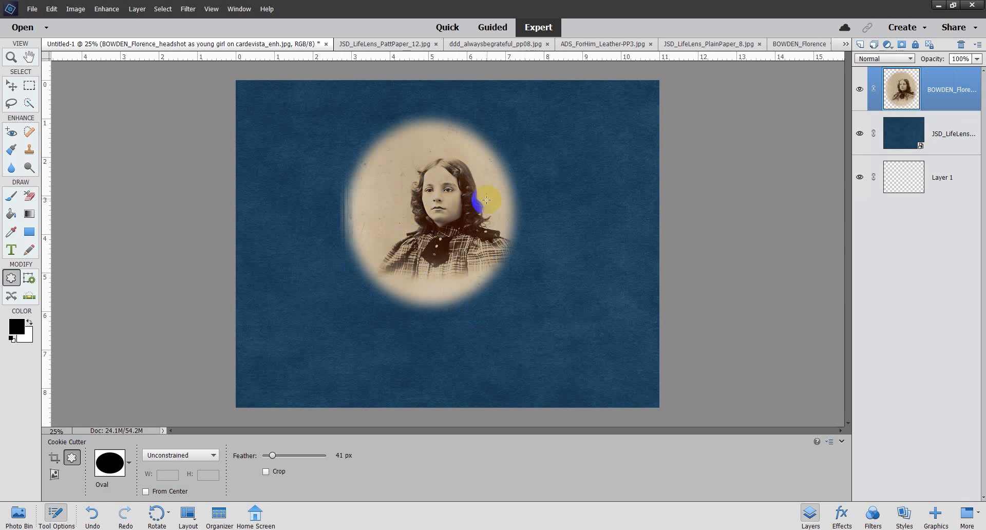
{"action": "left_click", "coordinate": [11, 86]}
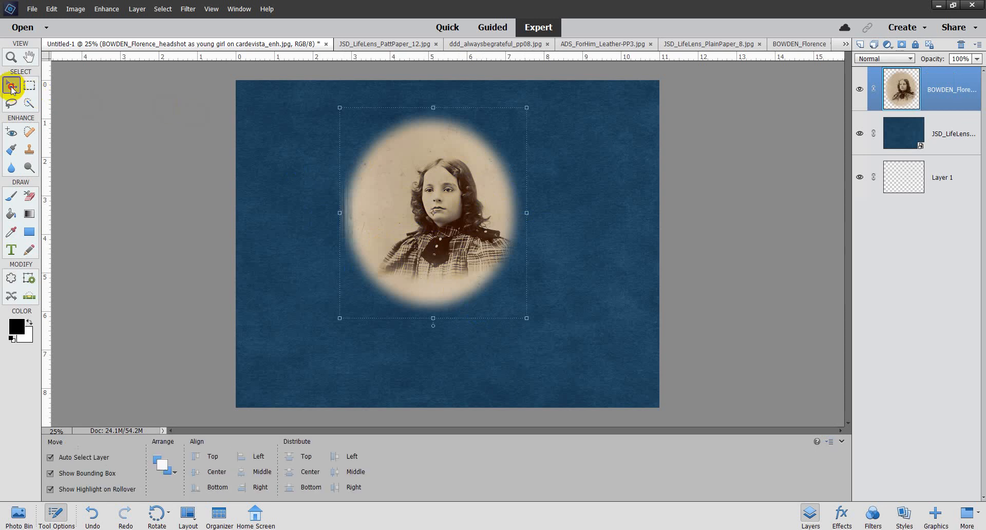
{"action": "mouse_move", "coordinate": [371, 177]}
{"action": "left_mouse_down"}
{"action": "mouse_move", "coordinate": [446, 174]}
{"action": "mouse_move", "coordinate": [469, 219]}
{"action": "mouse_move", "coordinate": [242, 202]}
{"action": "mouse_move", "coordinate": [396, 137]}
{"action": "mouse_move", "coordinate": [361, 202]}
{"action": "mouse_move", "coordinate": [379, 192]}
{"action": "left_mouse_up"}
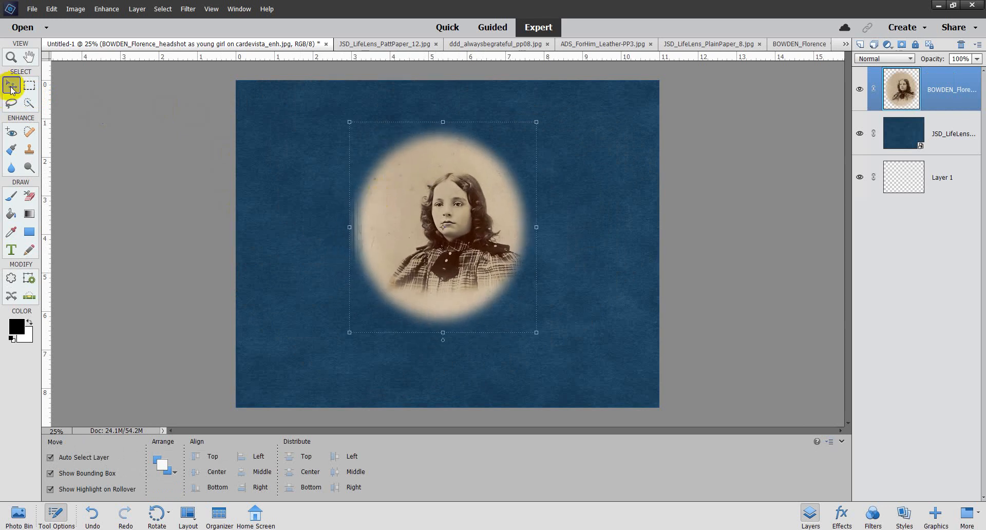
Undo both the move and the feathered oval cutout, and return to the Cookie Cutter tool
{"action": "left_click", "coordinate": [92, 516]}
{"action": "left_click", "coordinate": [92, 516]}
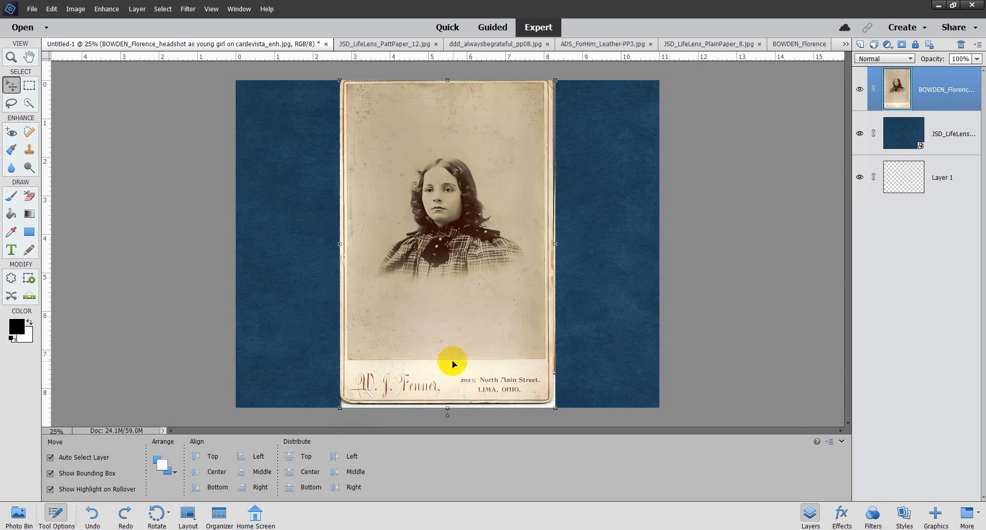
{"action": "left_click", "coordinate": [444, 262]}
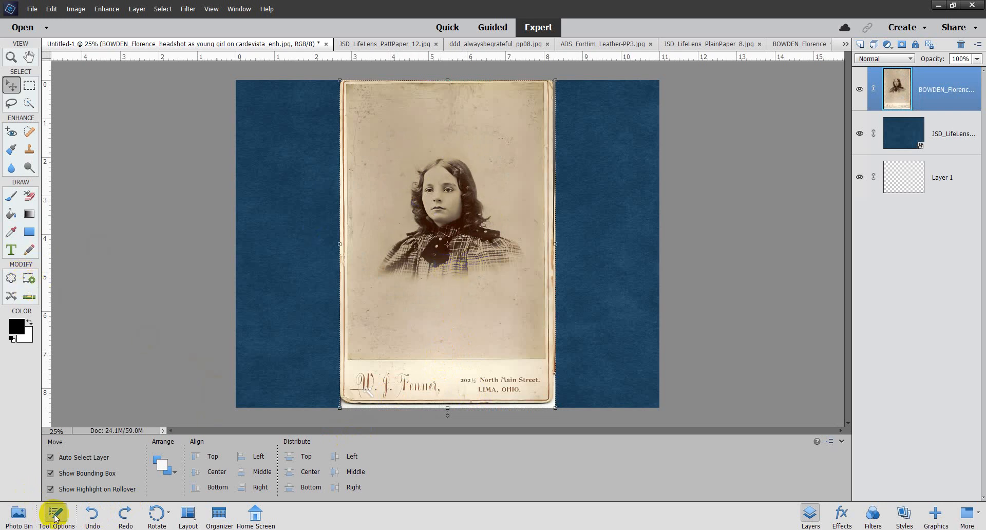
{"action": "left_click", "coordinate": [11, 278]}
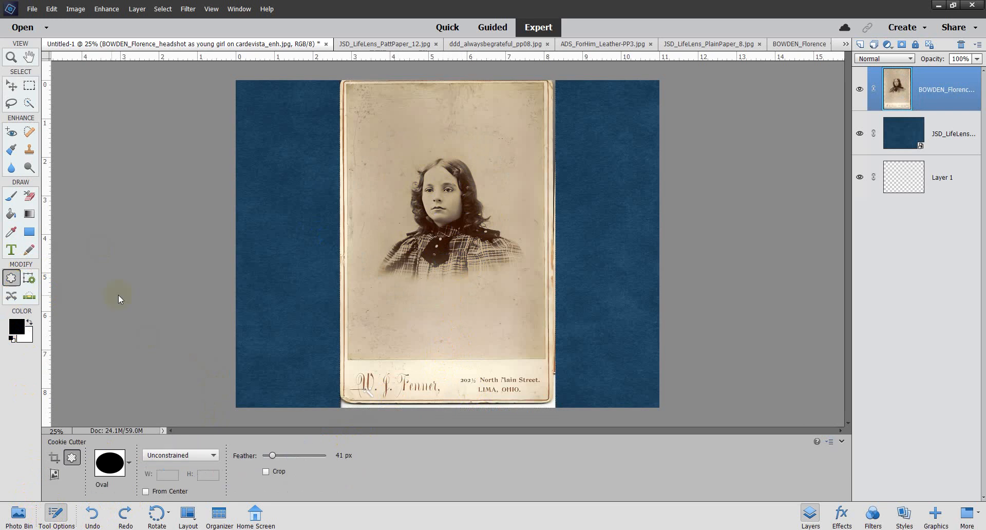